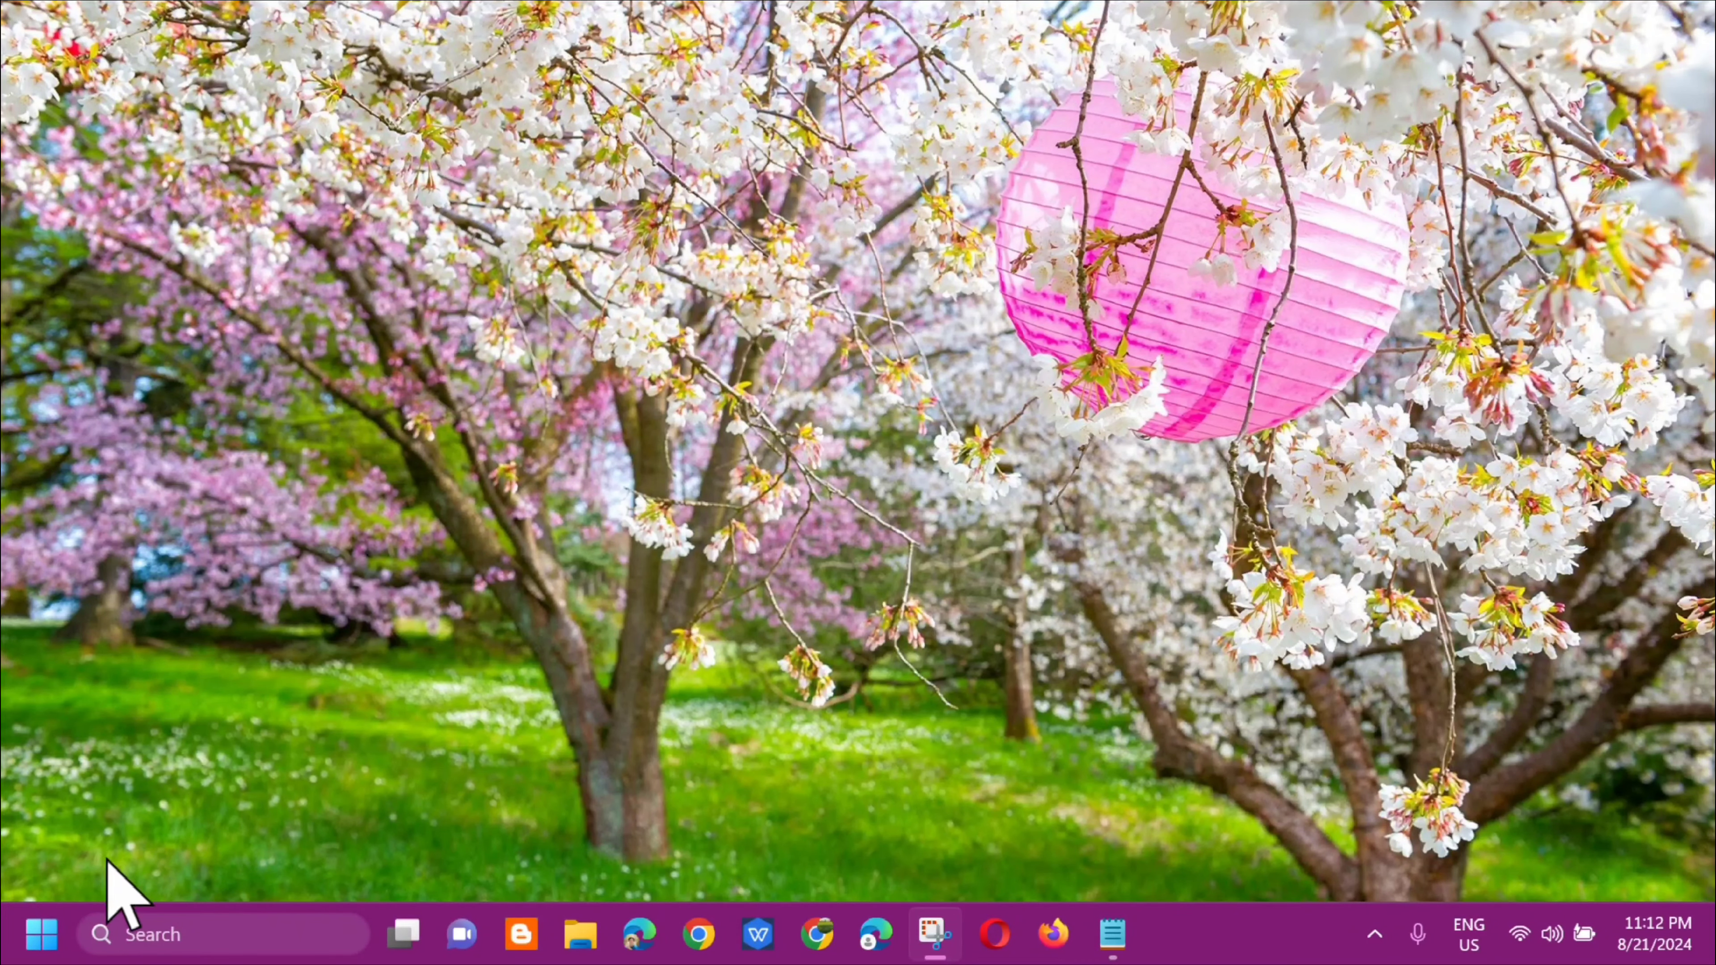
- Search for "registry editor", run Registry Editor as administrator and allow it to make changes to the device
{"action": "left_click", "coordinate": [32, 945]}
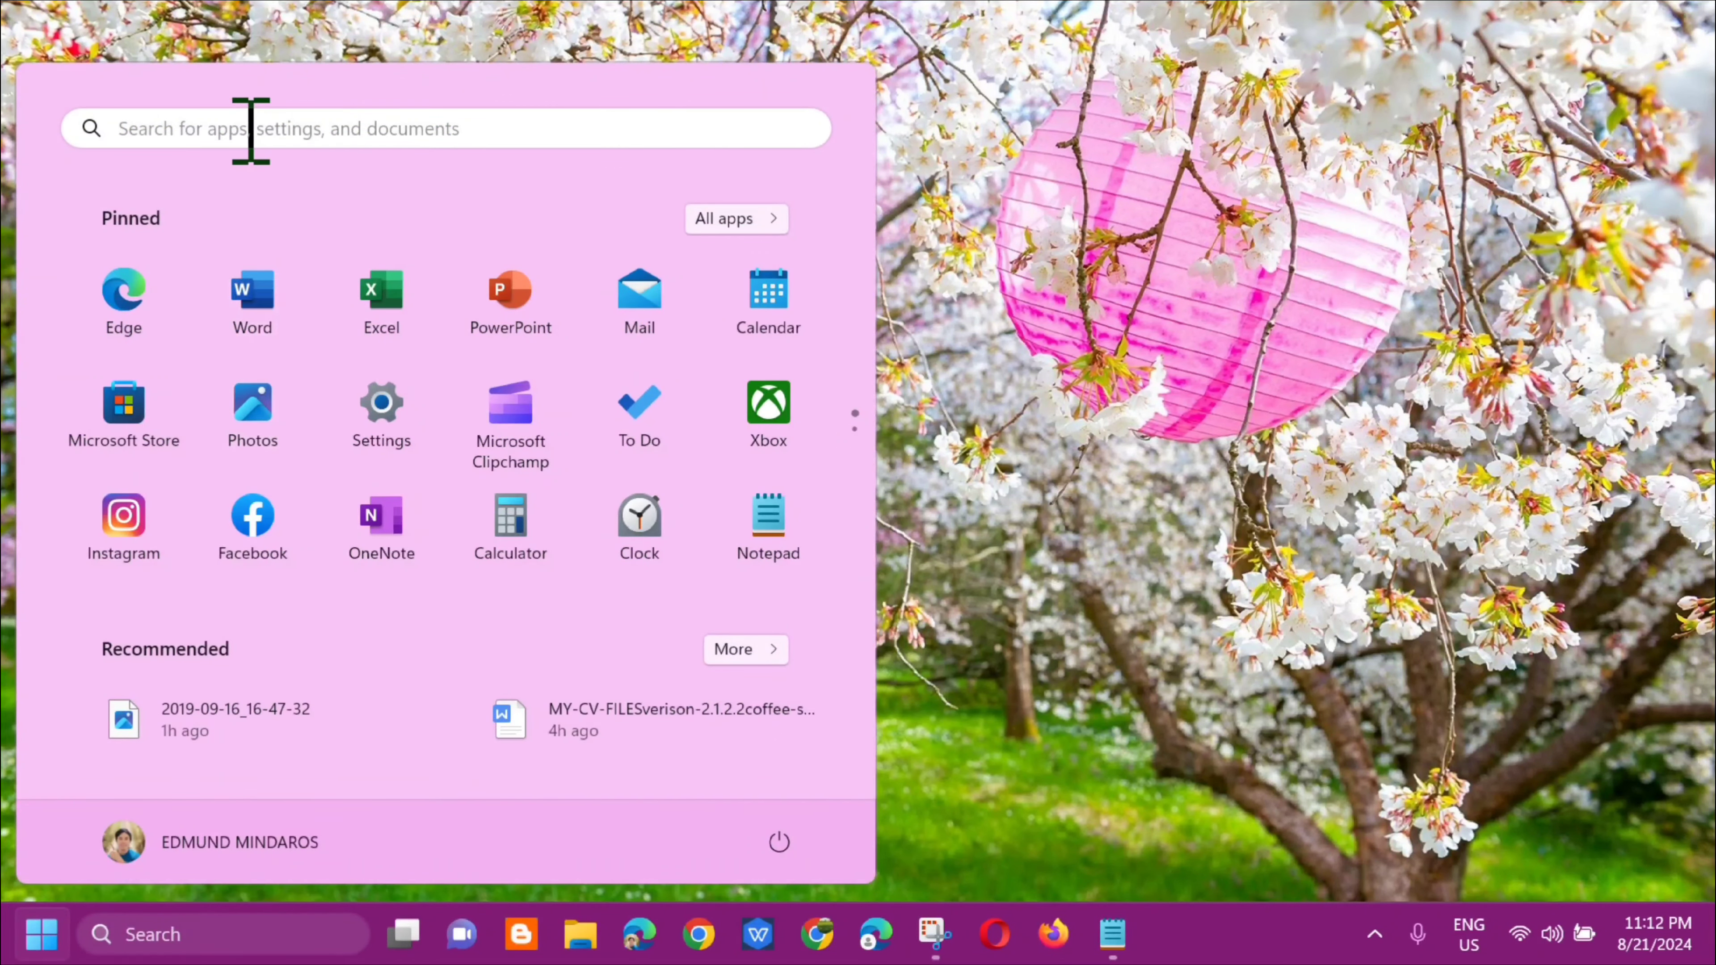
{"action": "left_click", "coordinate": [245, 128]}
{"action": "type", "text": "re"}
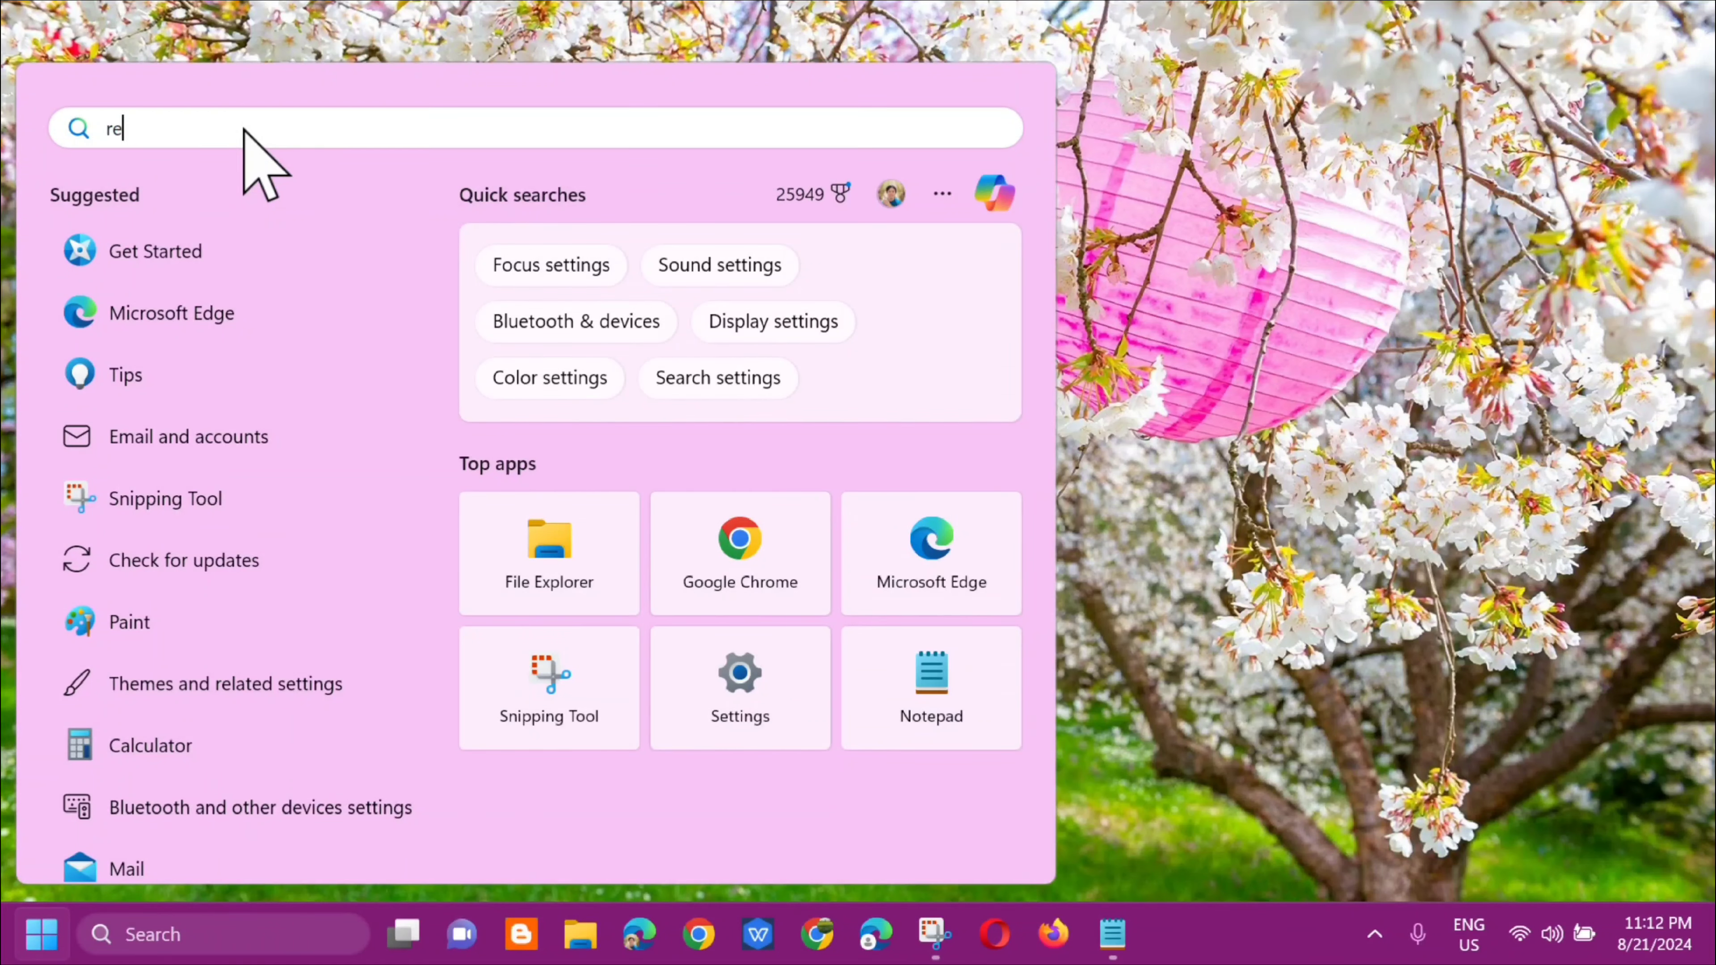
{"action": "type", "text": "gistry editor"}
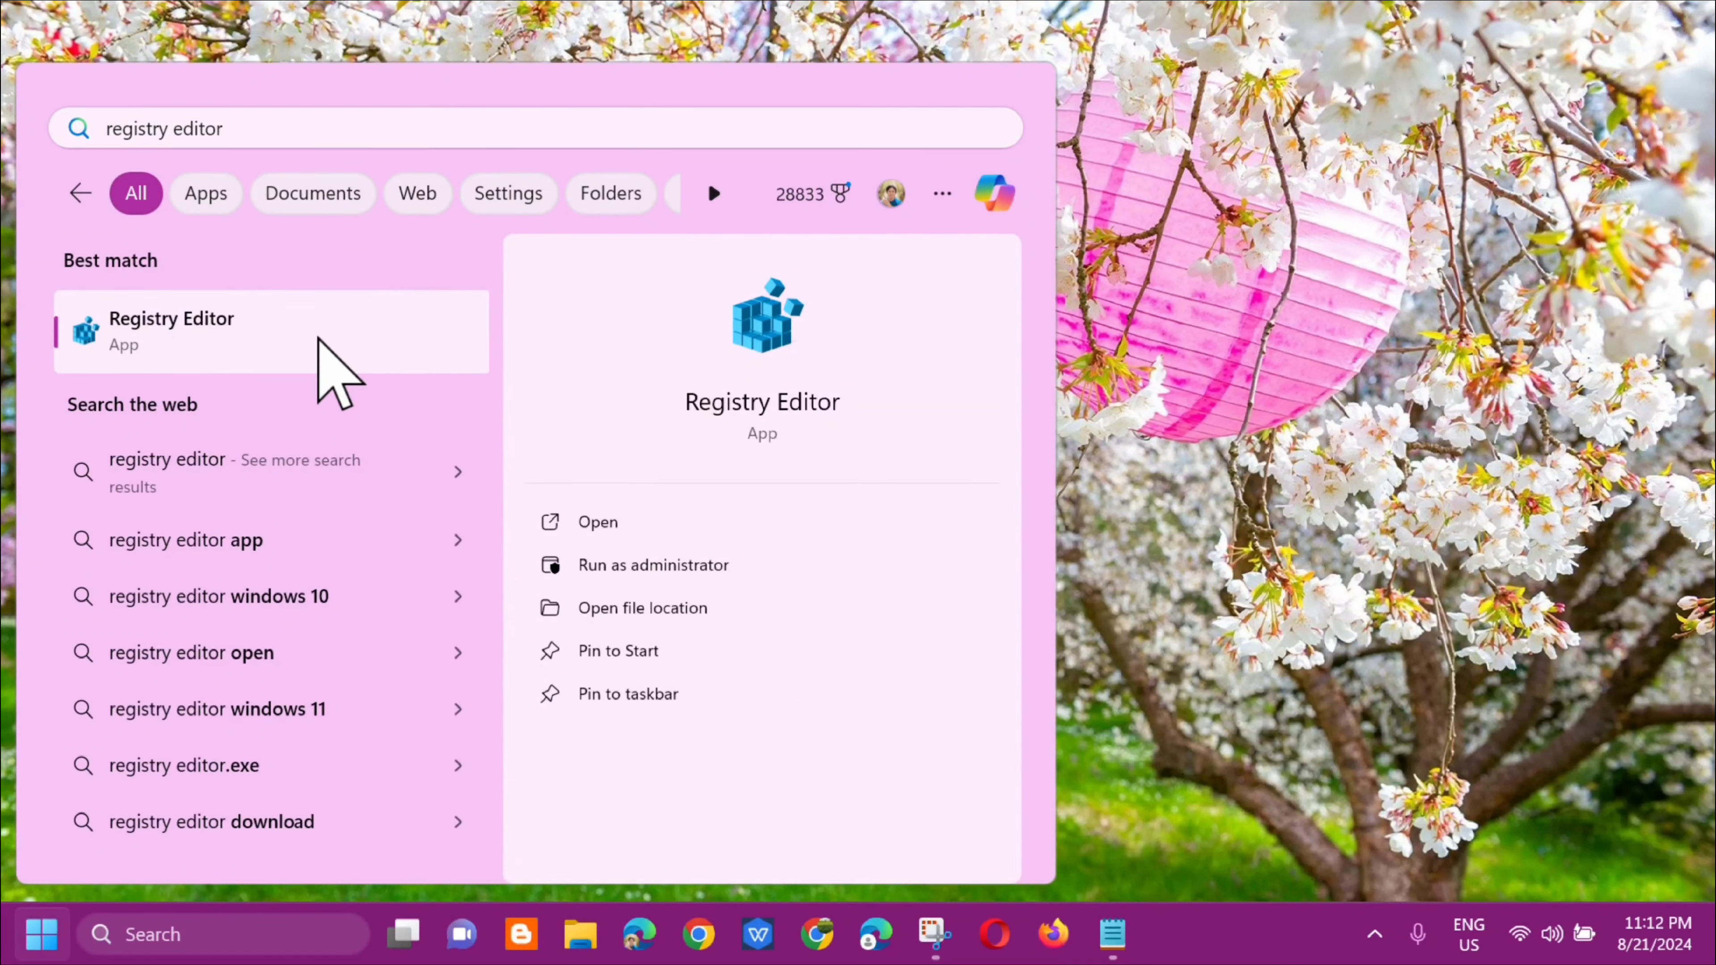
{"action": "right_click", "coordinate": [317, 338]}
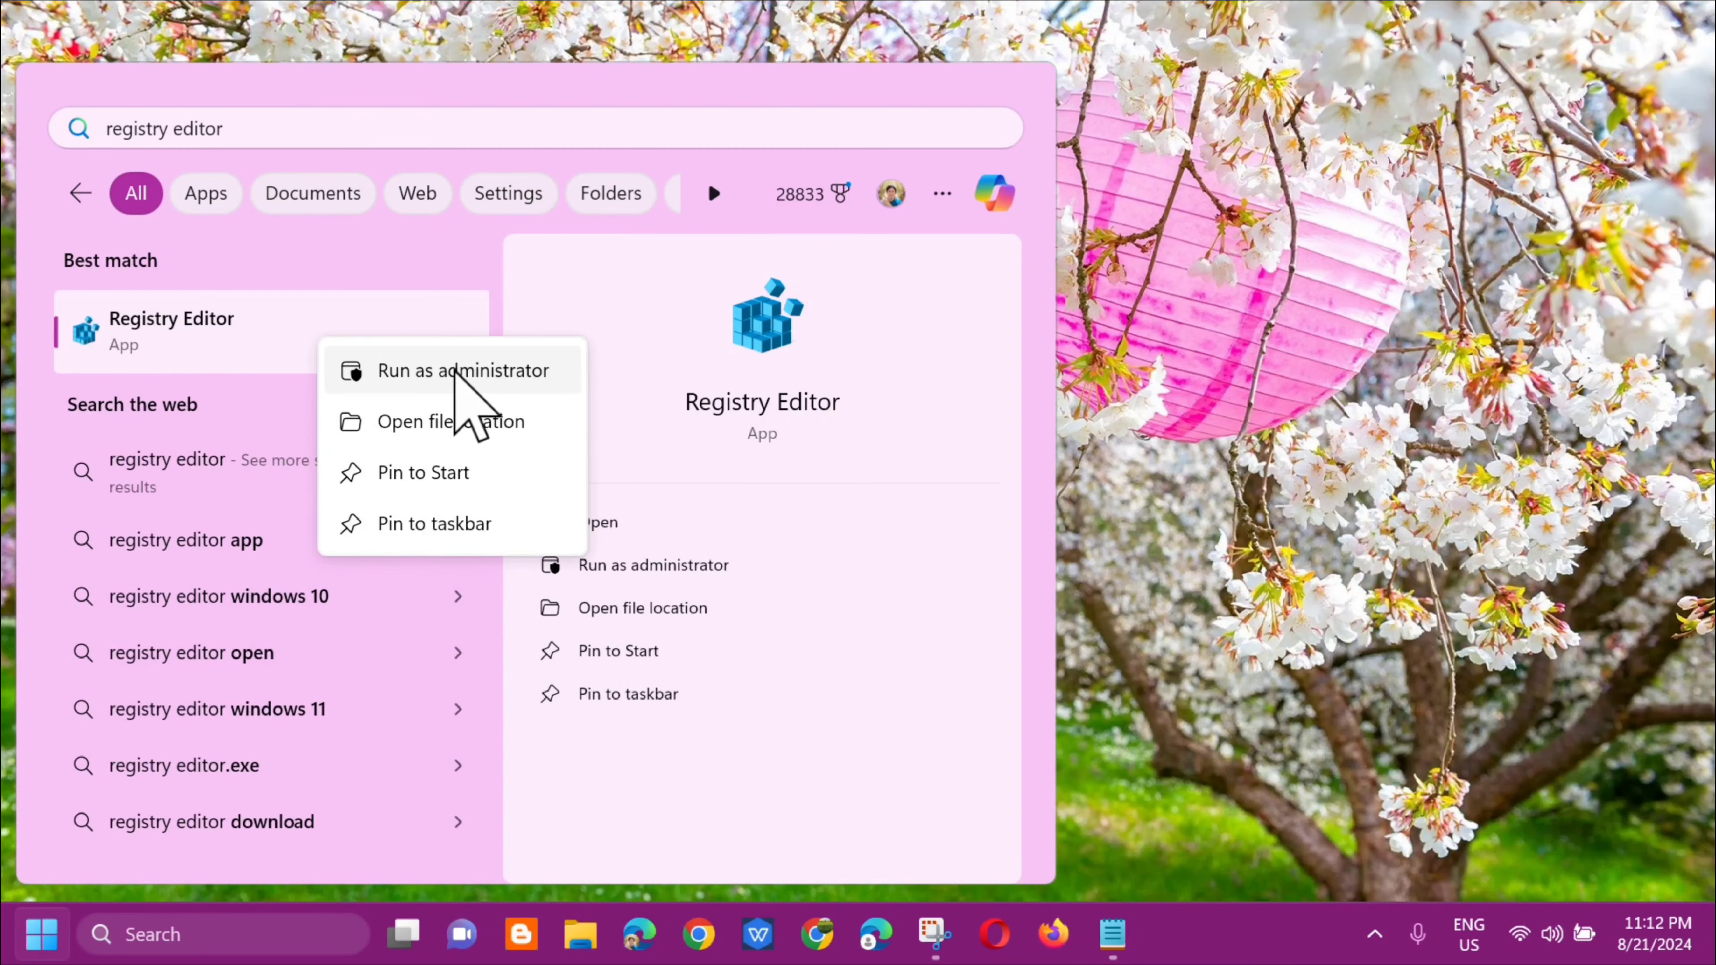
{"action": "left_click", "coordinate": [447, 371]}
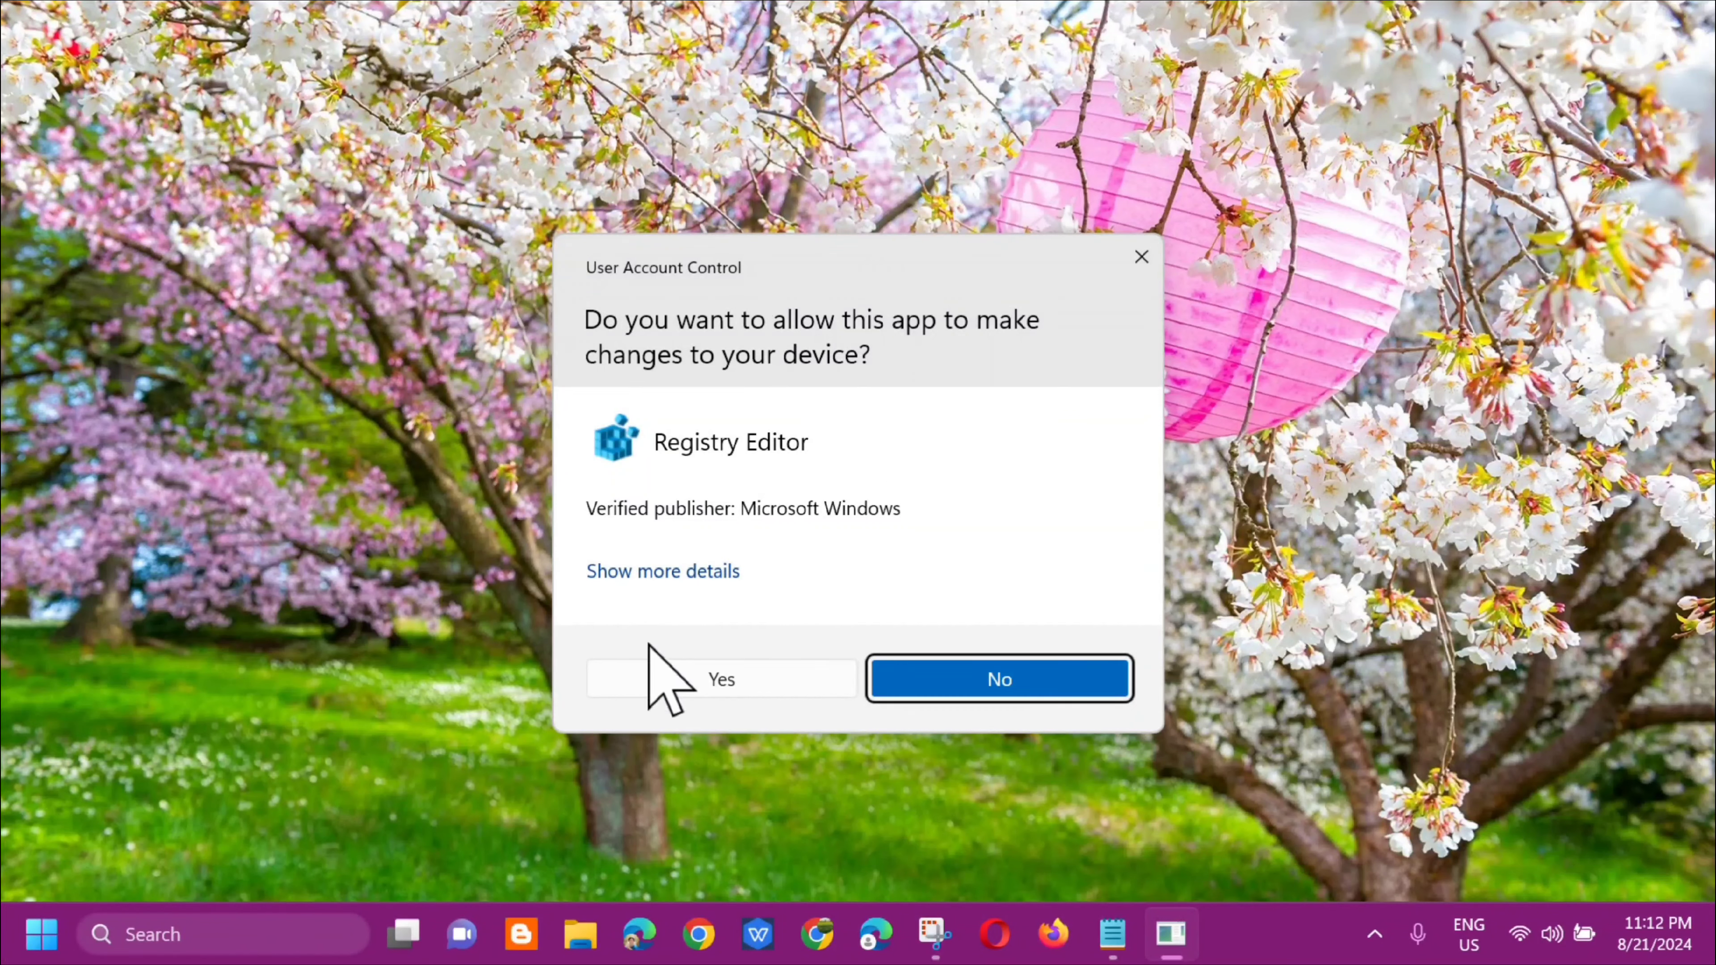
{"action": "left_click", "coordinate": [710, 673]}
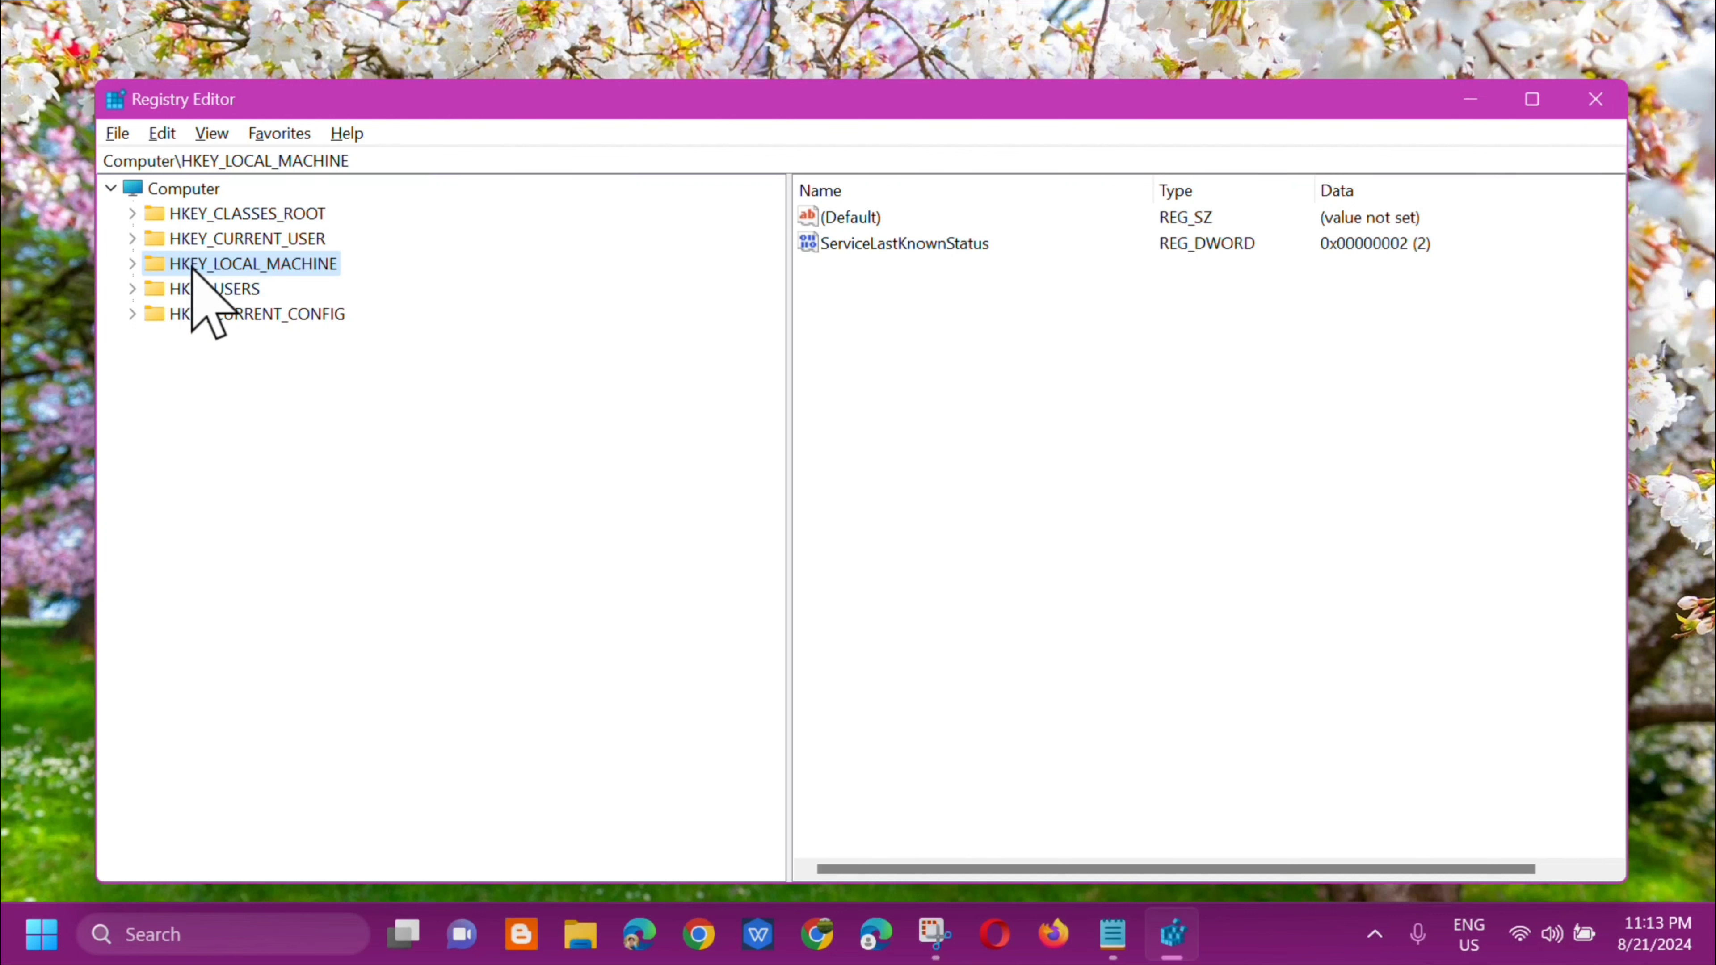
- Expand the registry tree to HKEY_LOCAL_MACHINE\SYSTEM\CurrentControlSet\Control
{"action": "double_click", "coordinate": [219, 265]}
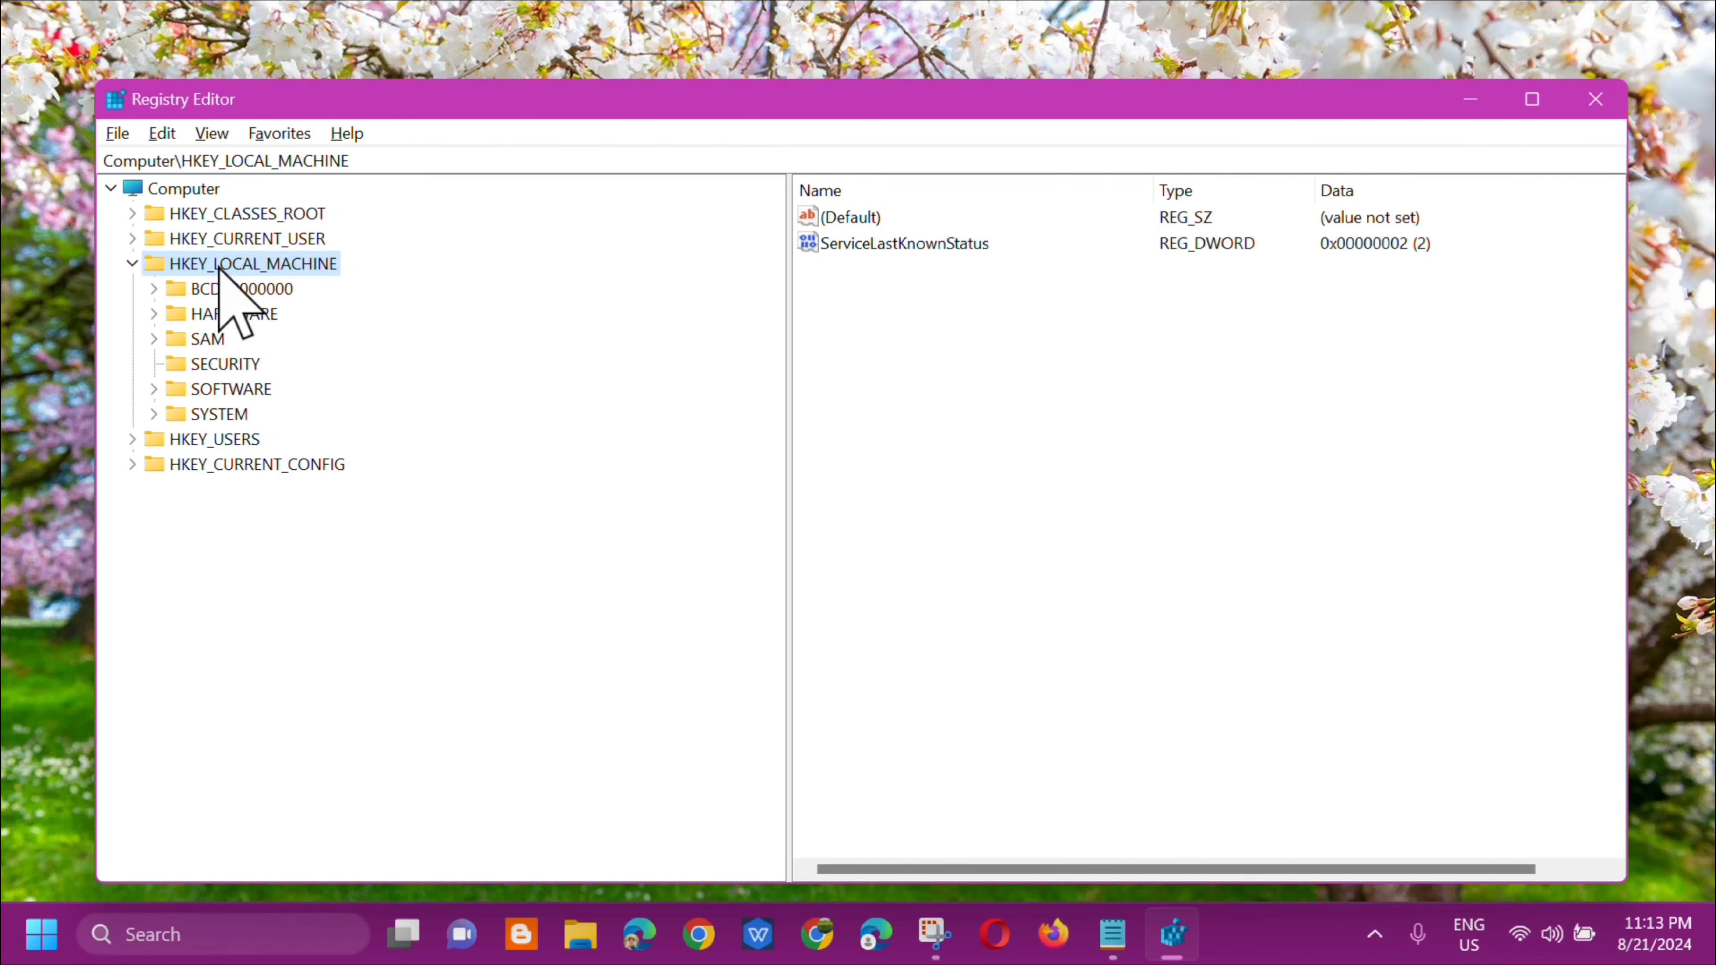
{"action": "left_click", "coordinate": [218, 415]}
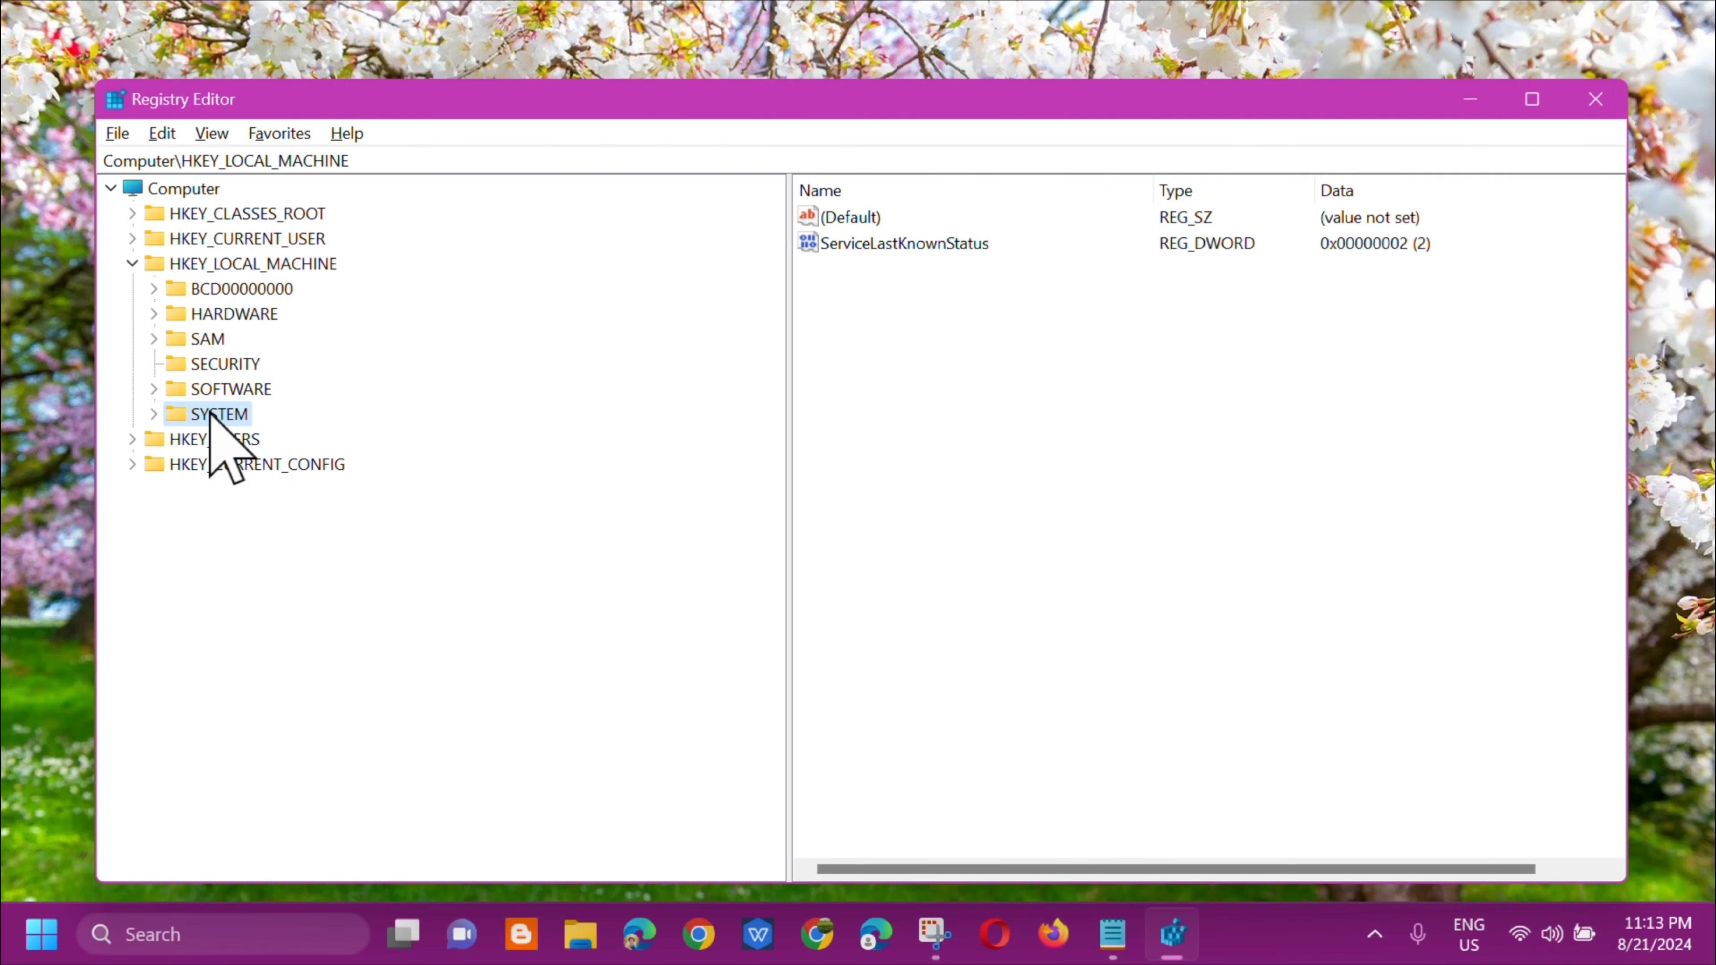
{"action": "double_click", "coordinate": [215, 418]}
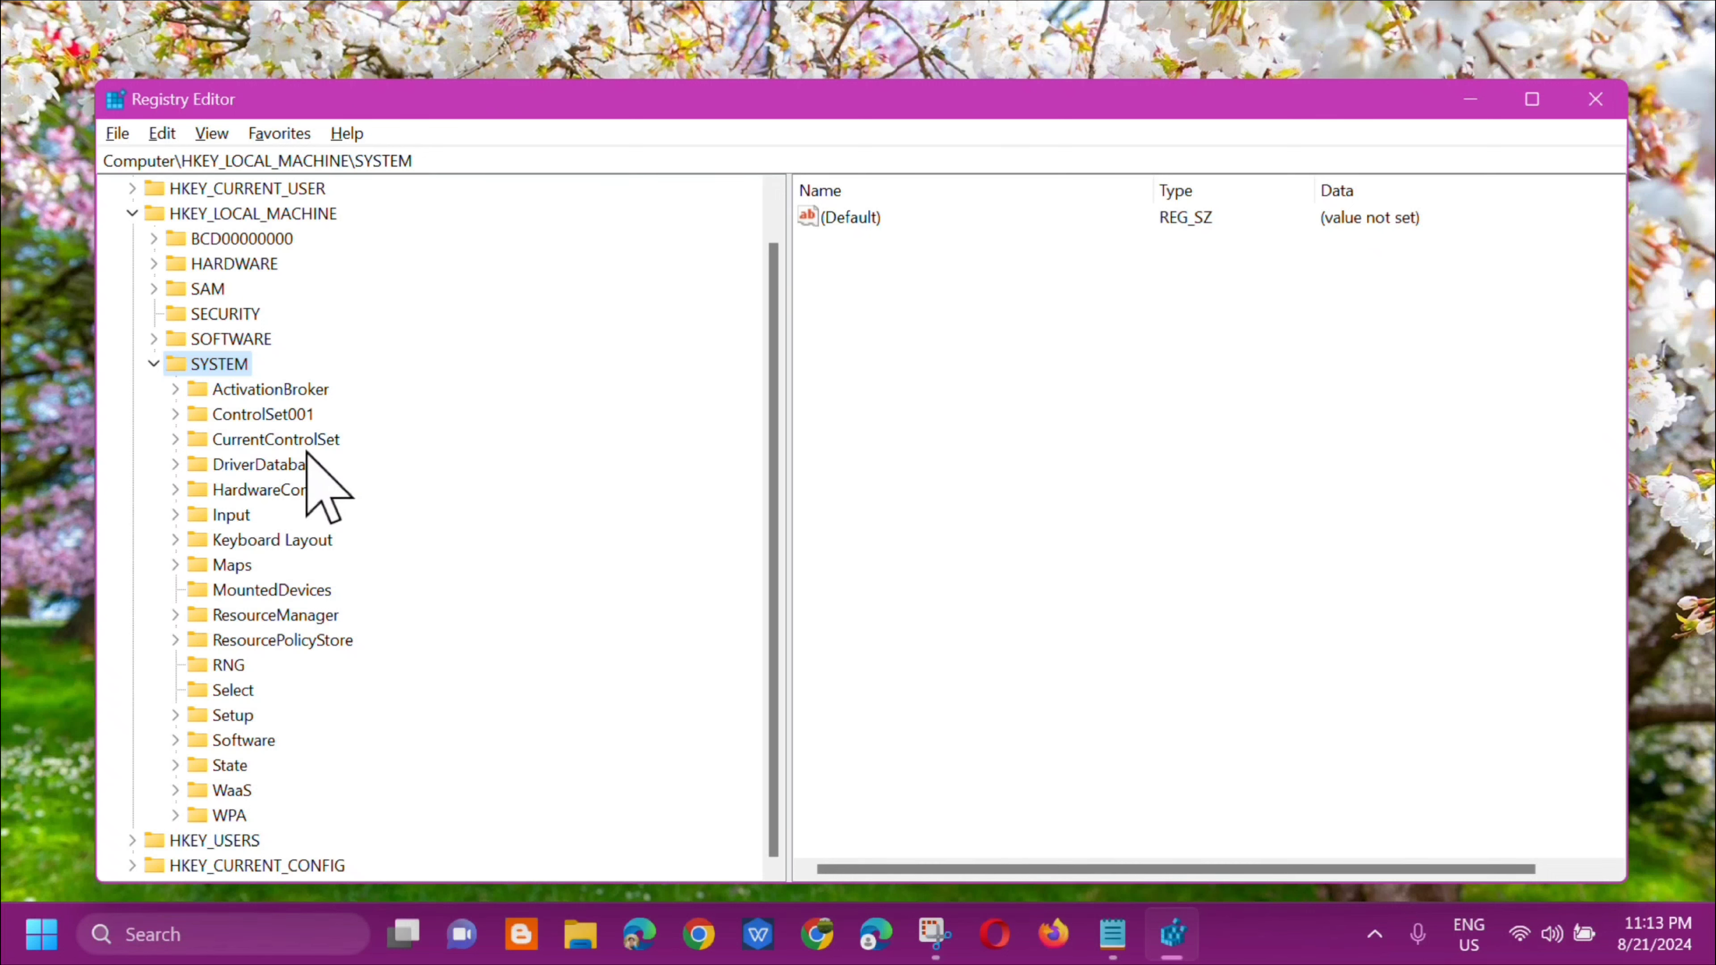
{"action": "left_click", "coordinate": [280, 439]}
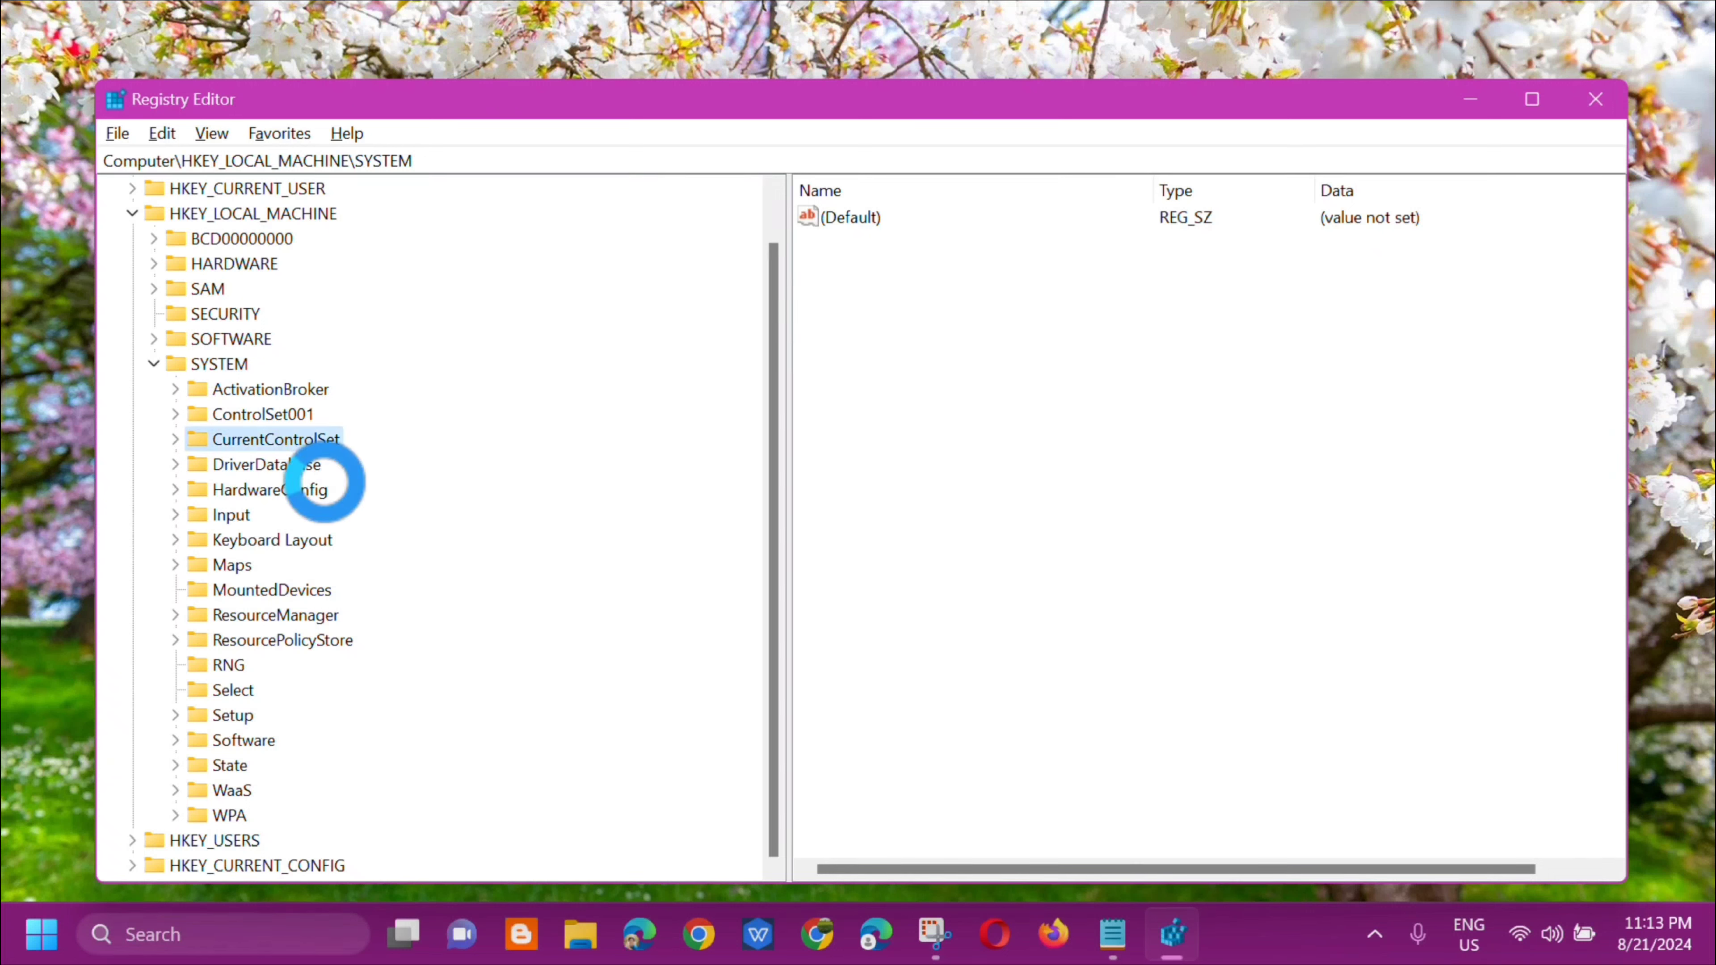
{"action": "double_click", "coordinate": [280, 439]}
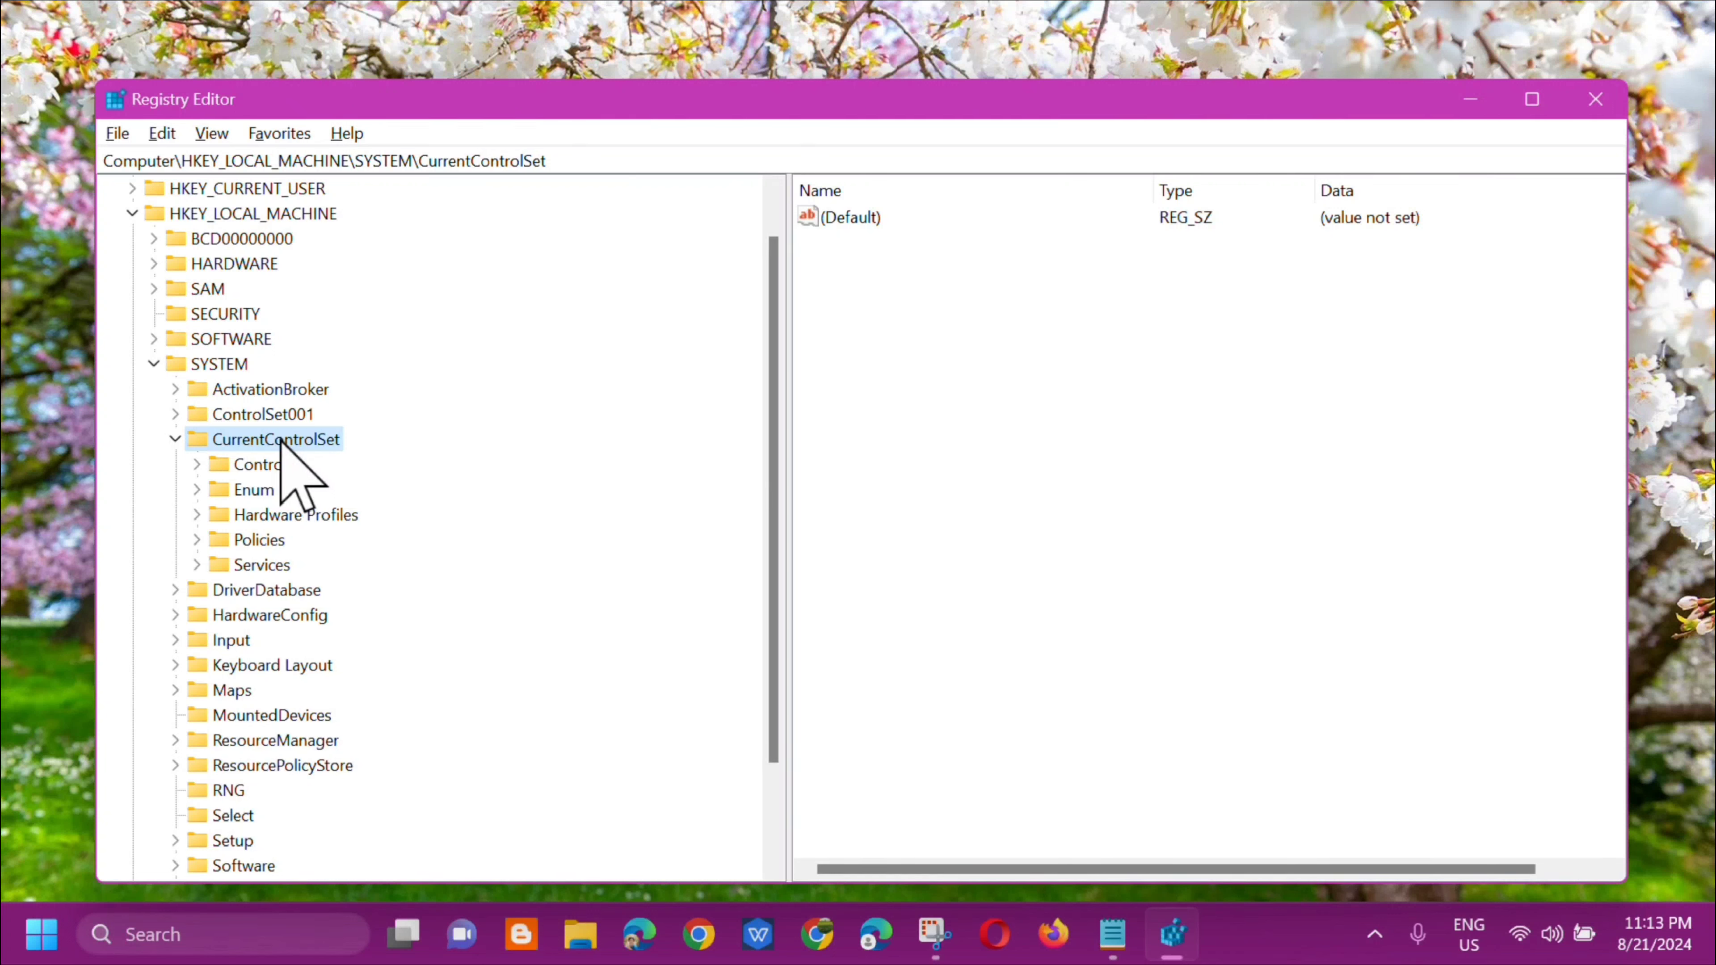
{"action": "double_click", "coordinate": [256, 465]}
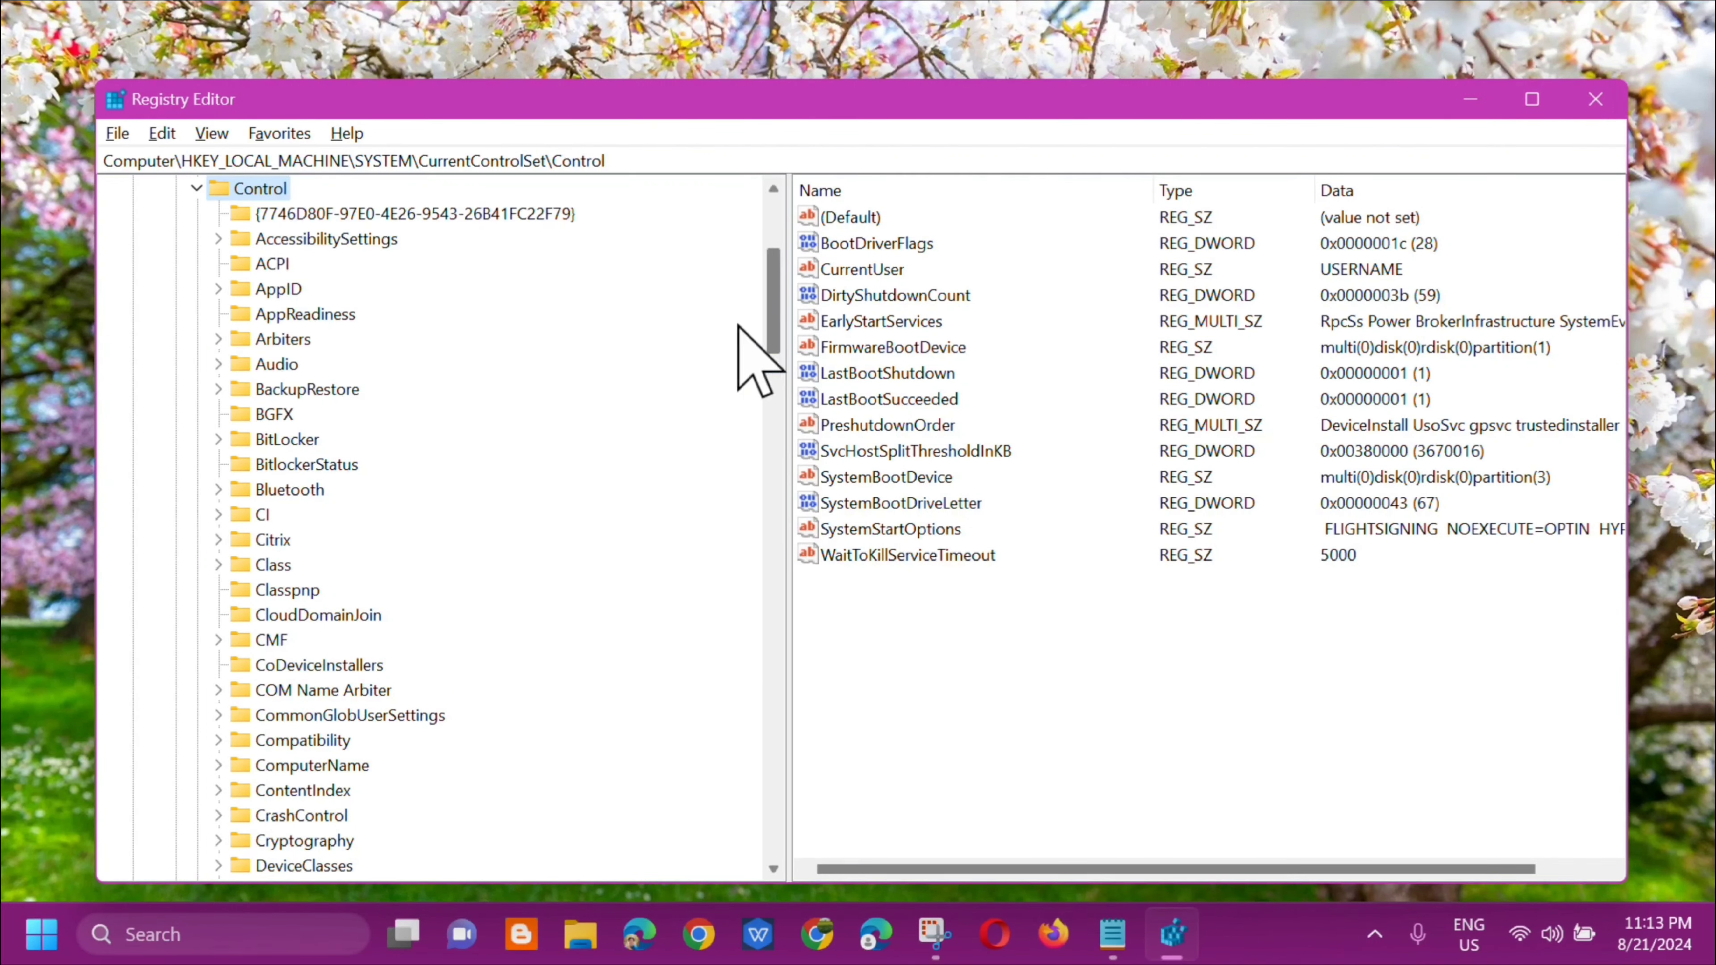
- Within the Control key, expand FeatureManagement, its Overrides subkey, and the subkey named 4
{"action": "scroll", "coordinate": [670, 372], "scroll_direction": "down", "scroll_amount": 5}
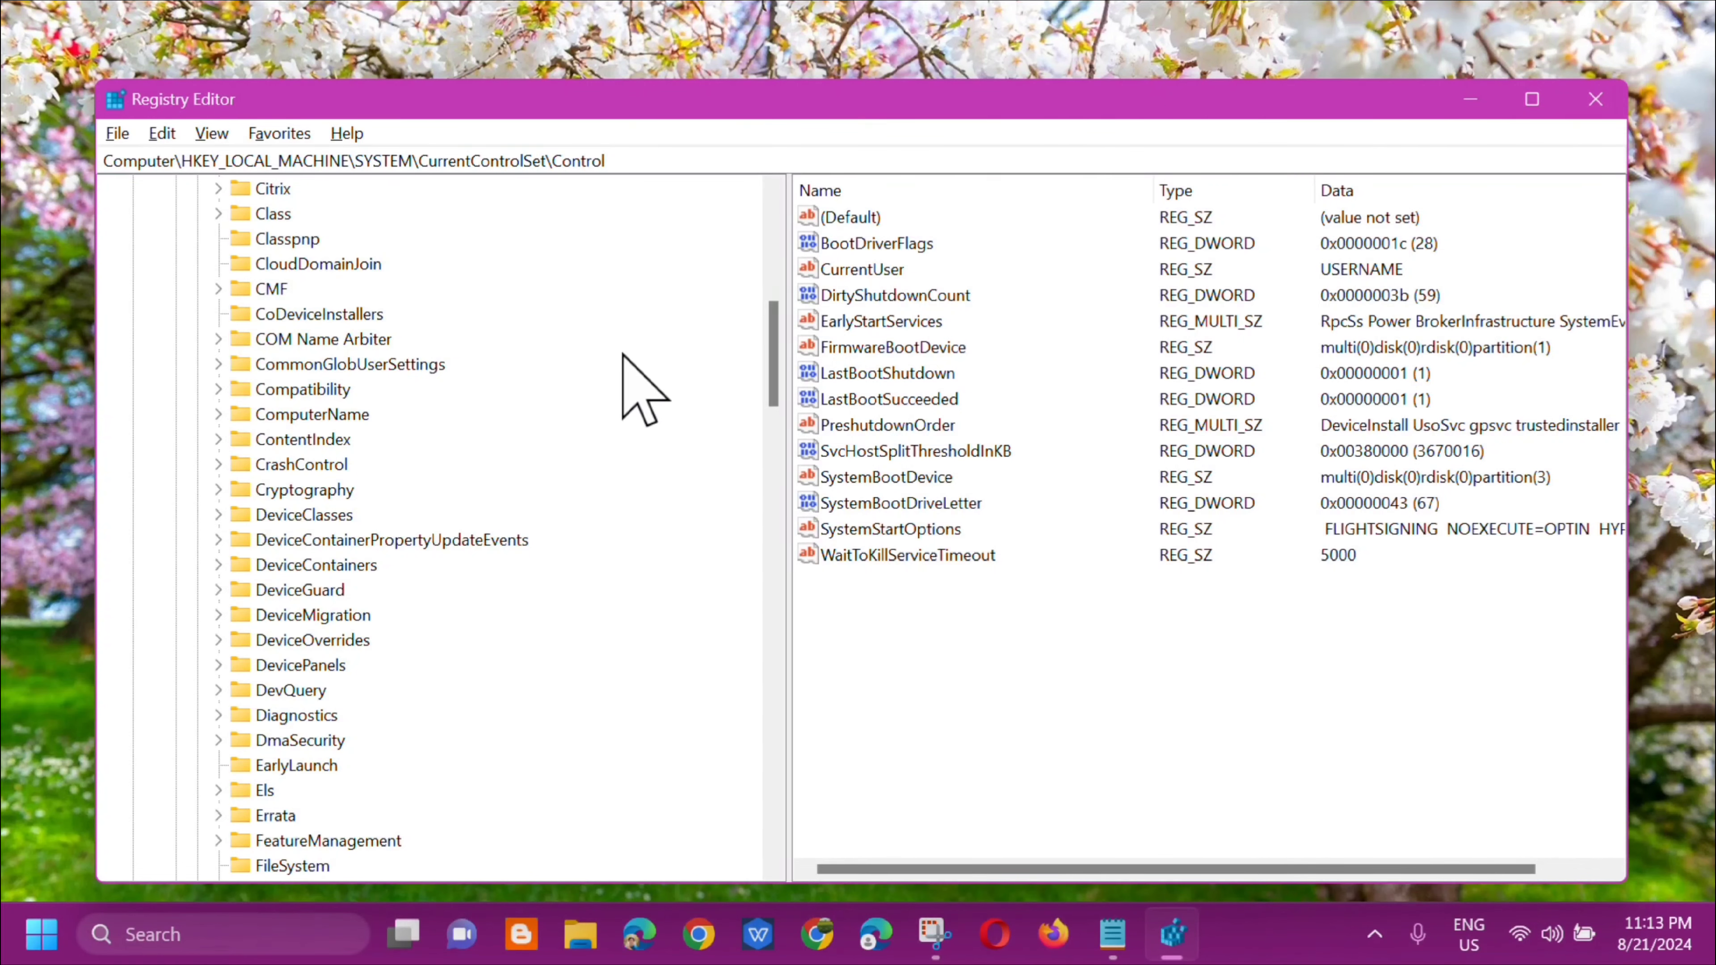
{"action": "scroll", "coordinate": [640, 392], "scroll_direction": "down", "scroll_amount": 7}
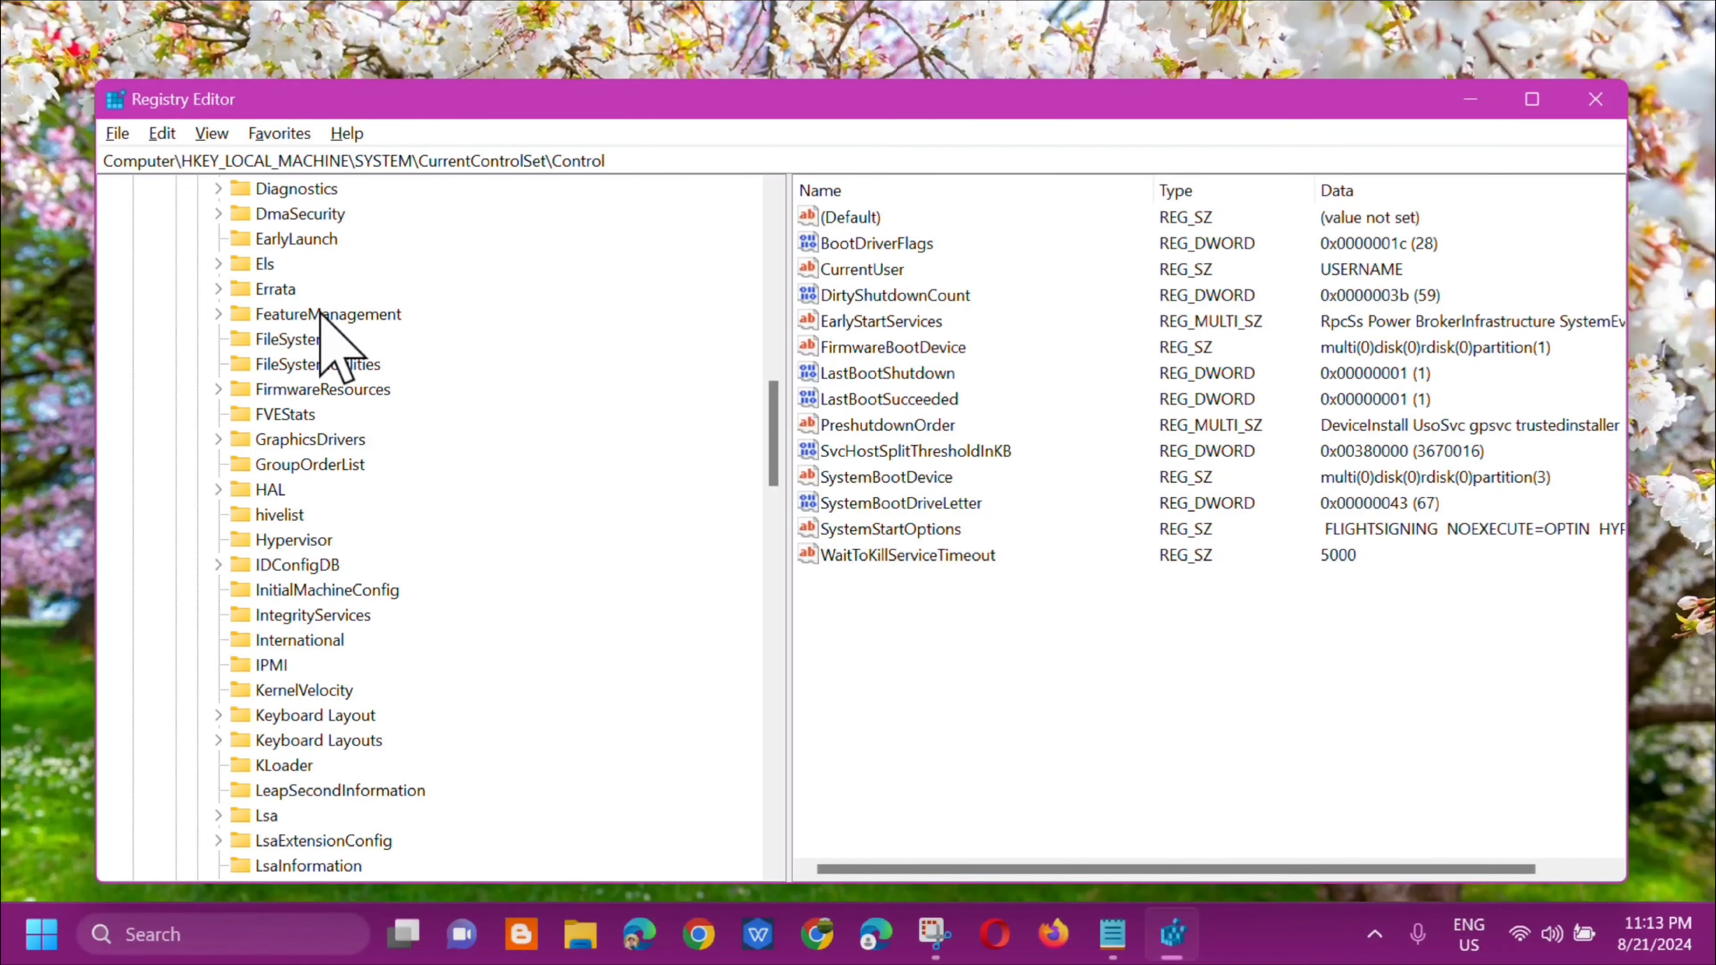
{"action": "double_click", "coordinate": [263, 316]}
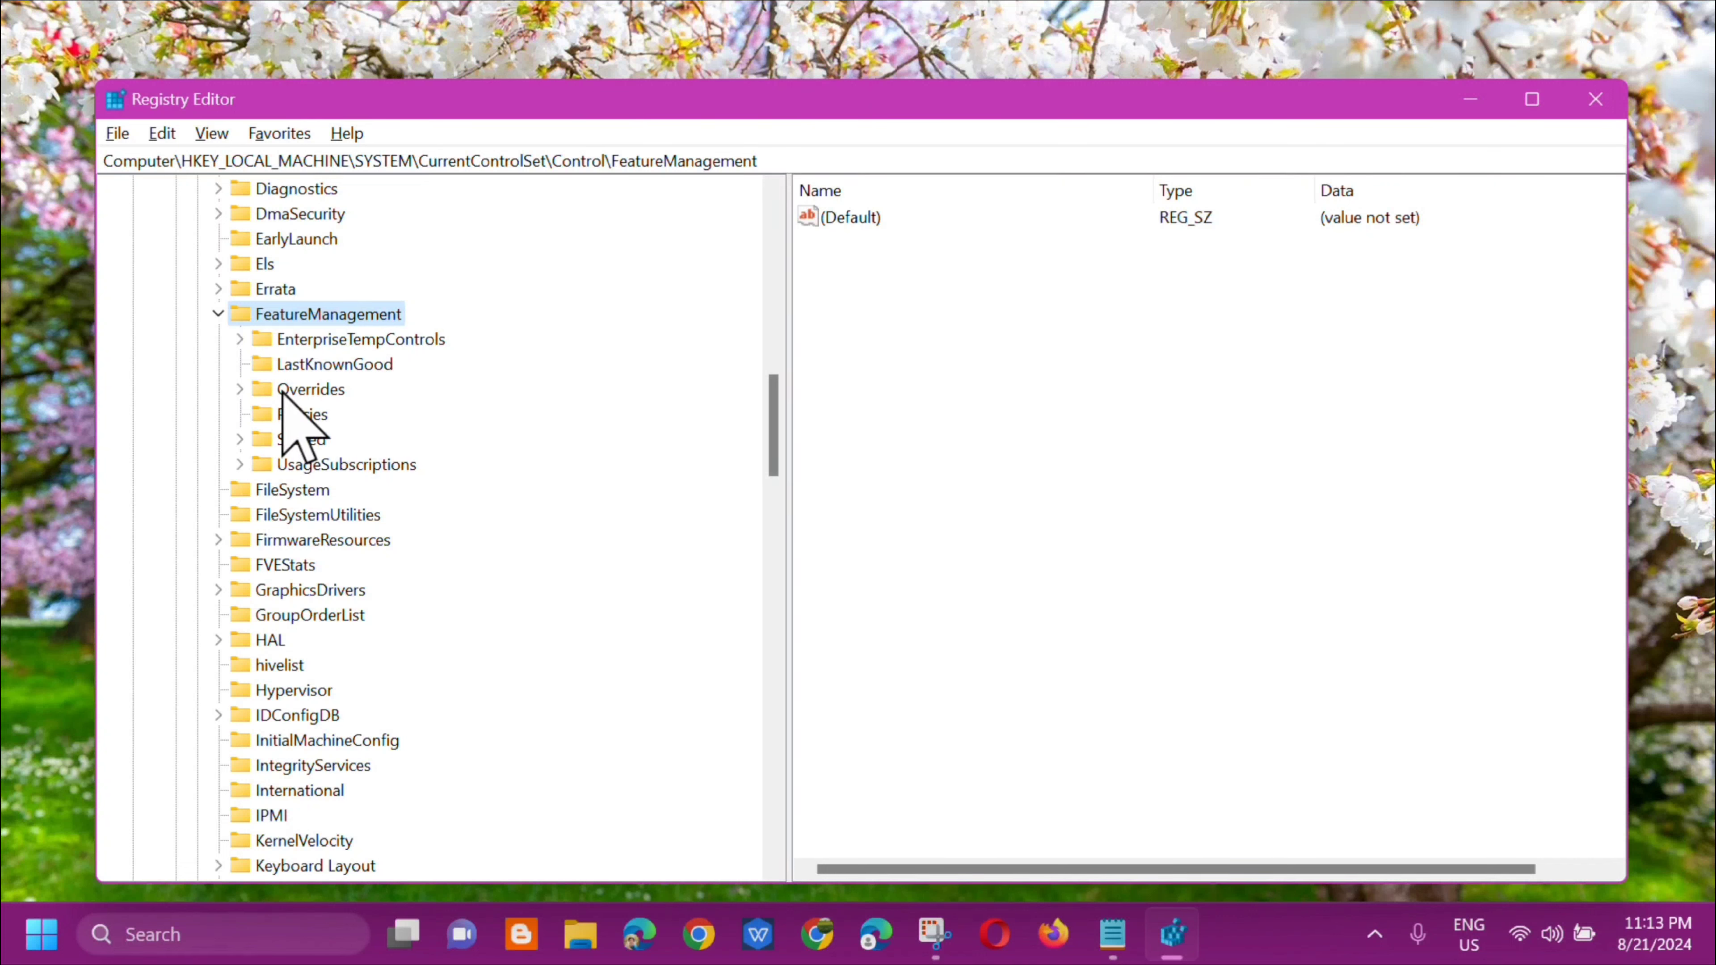
{"action": "double_click", "coordinate": [295, 390]}
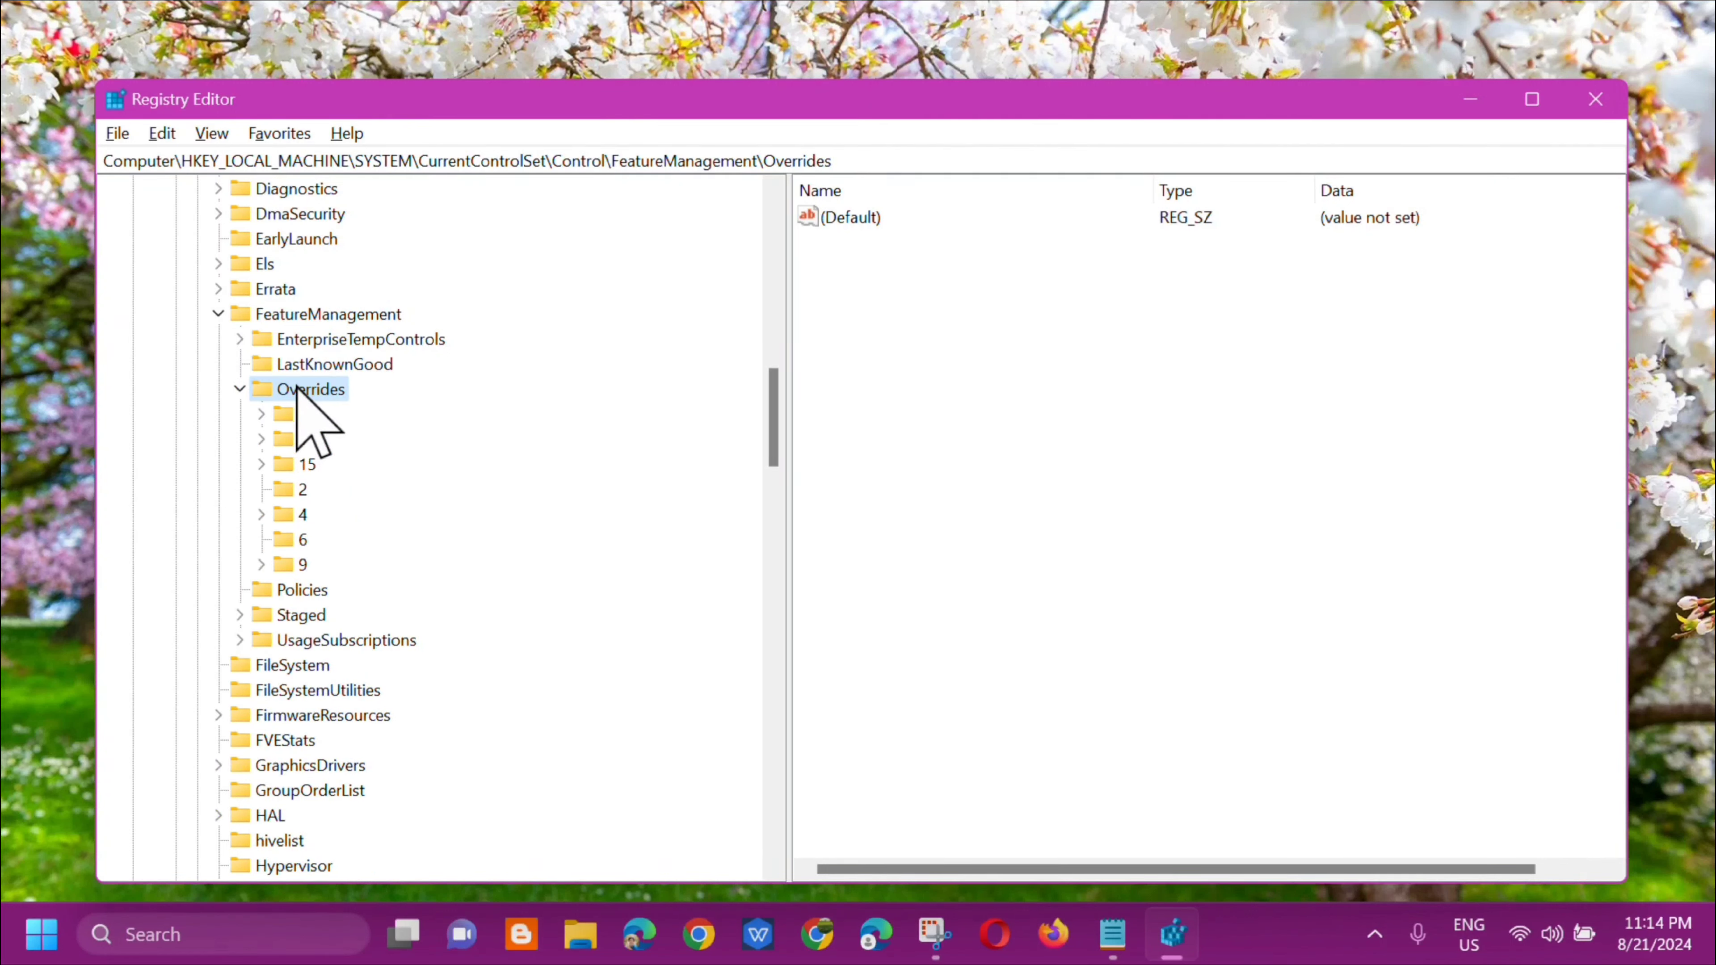
{"action": "double_click", "coordinate": [291, 516]}
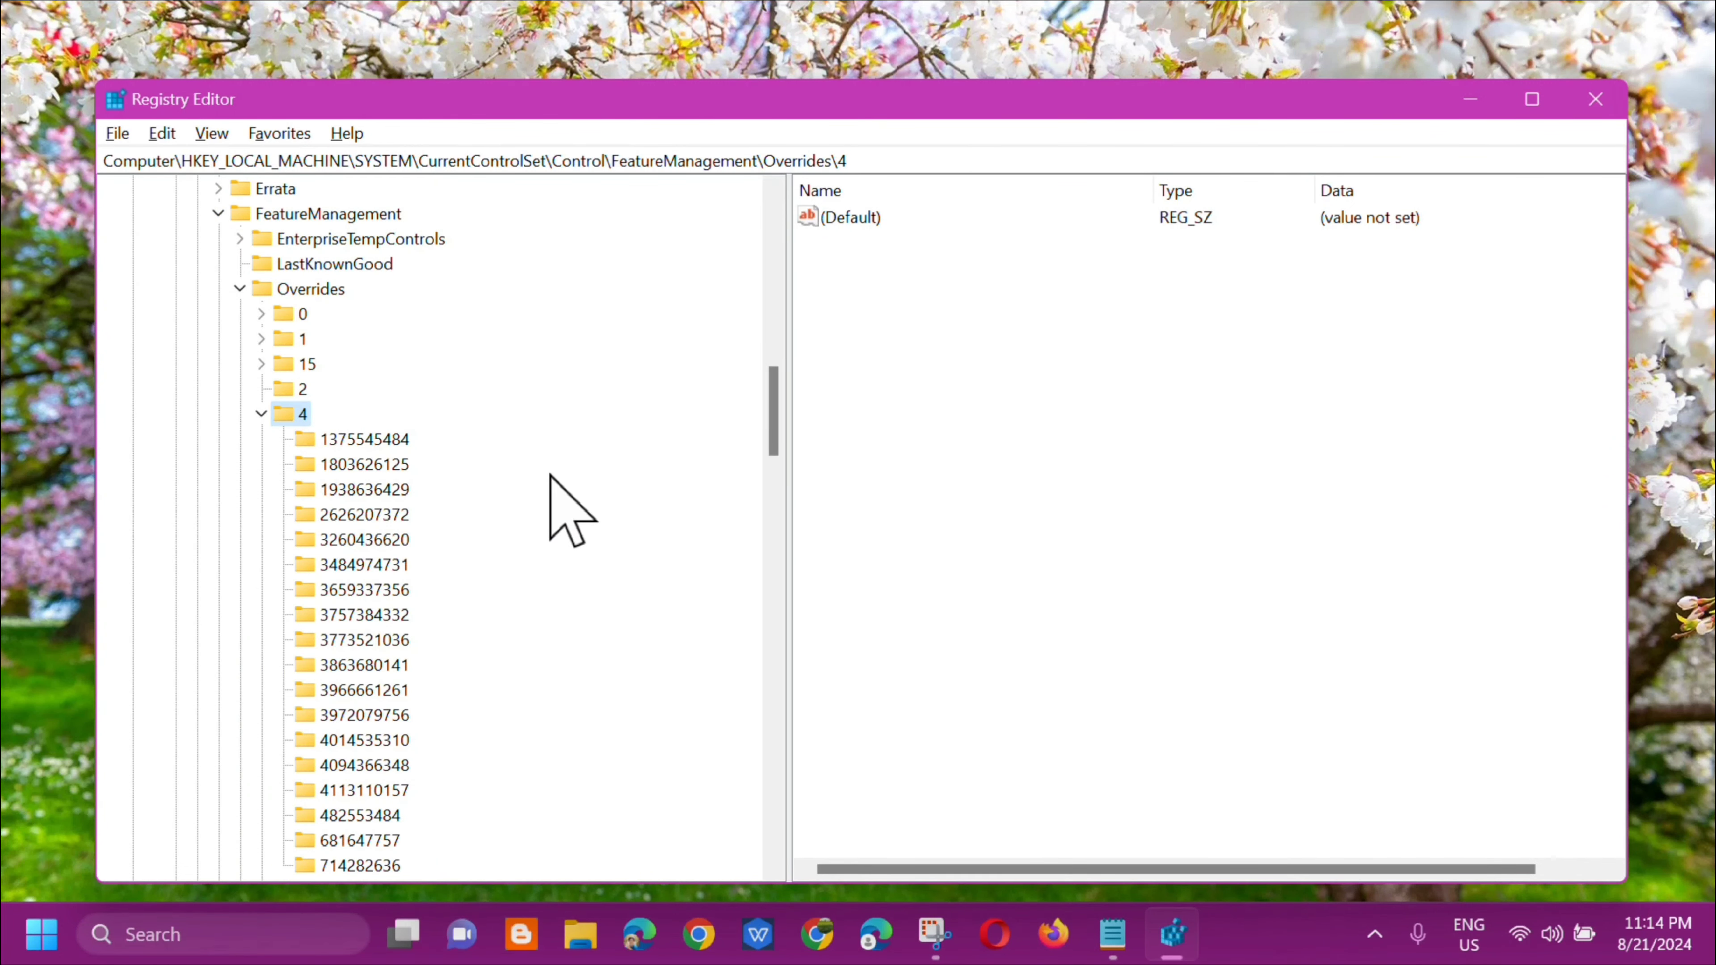
{"action": "scroll", "coordinate": [550, 475], "scroll_direction": "down", "scroll_amount": 2}
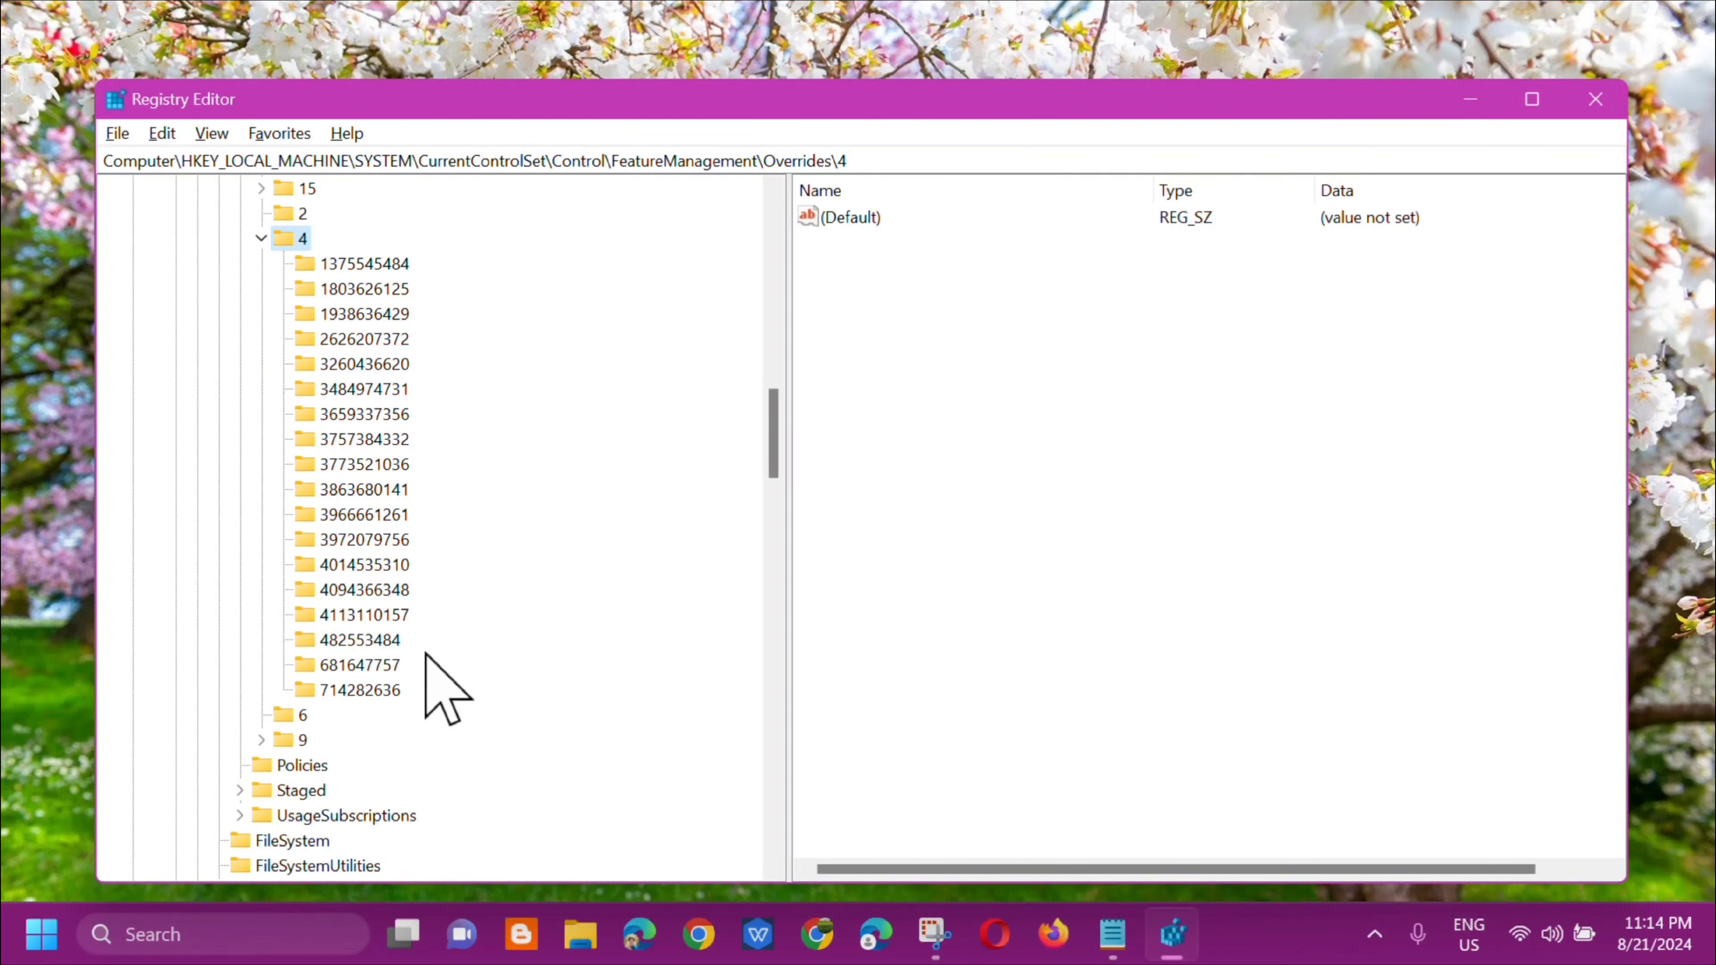
{"action": "right_click", "coordinate": [303, 240]}
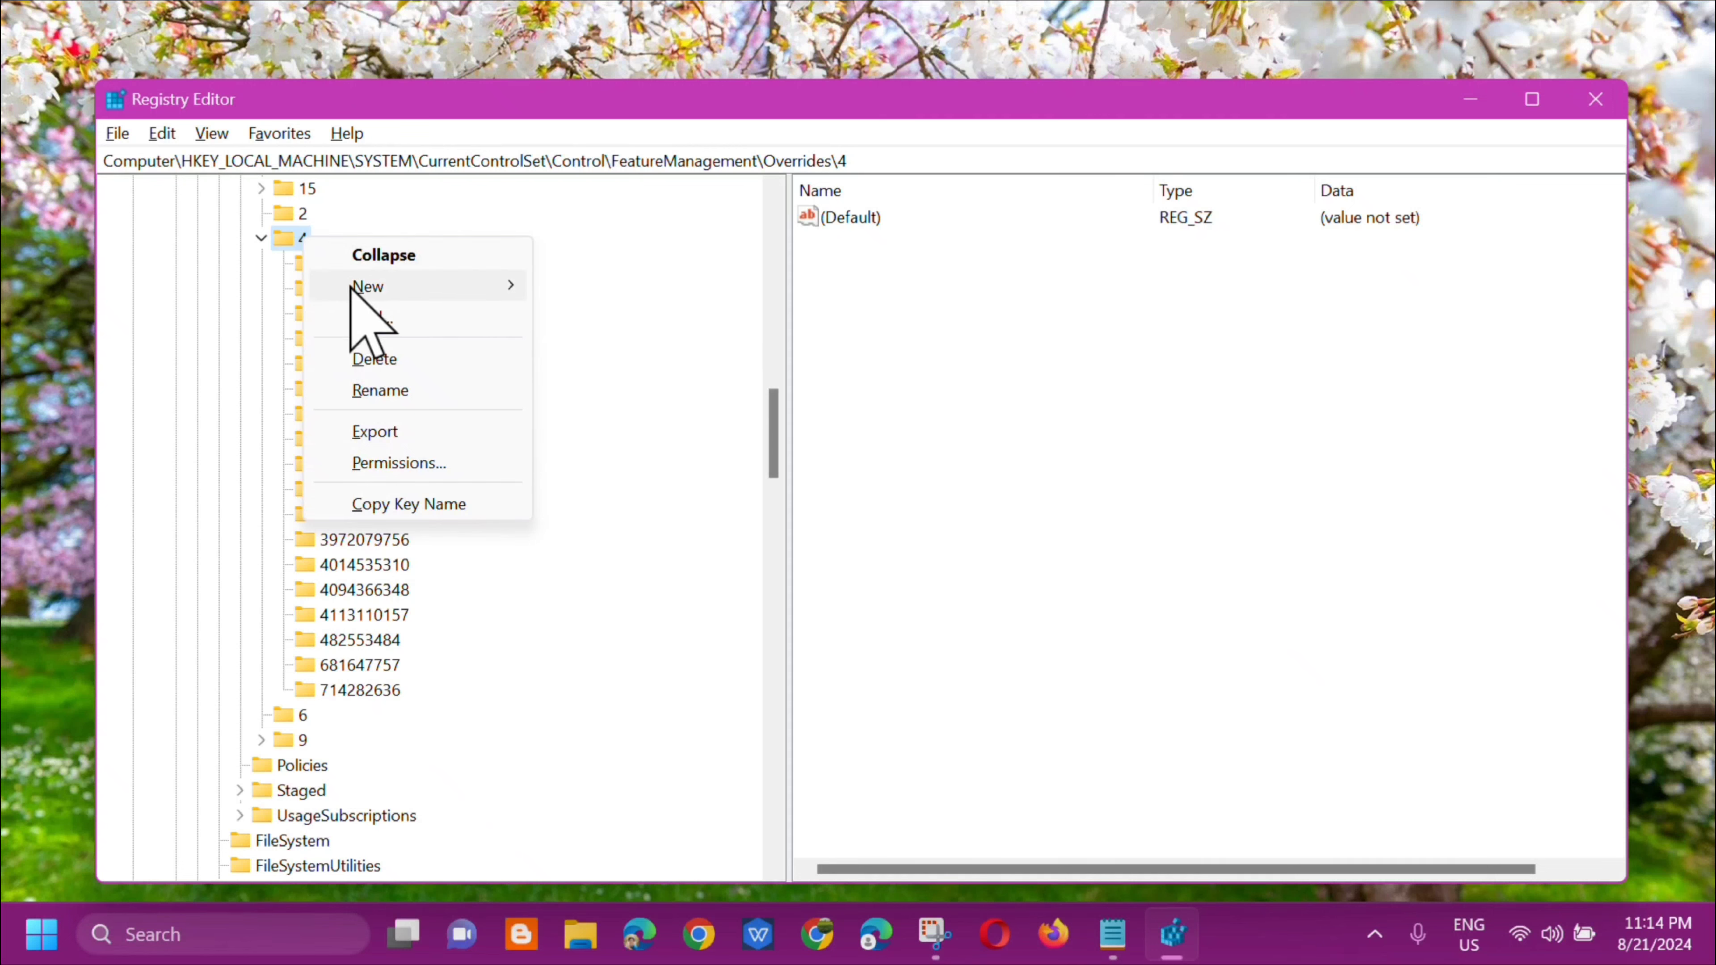
{"action": "mouse_move", "coordinate": [354, 286]}
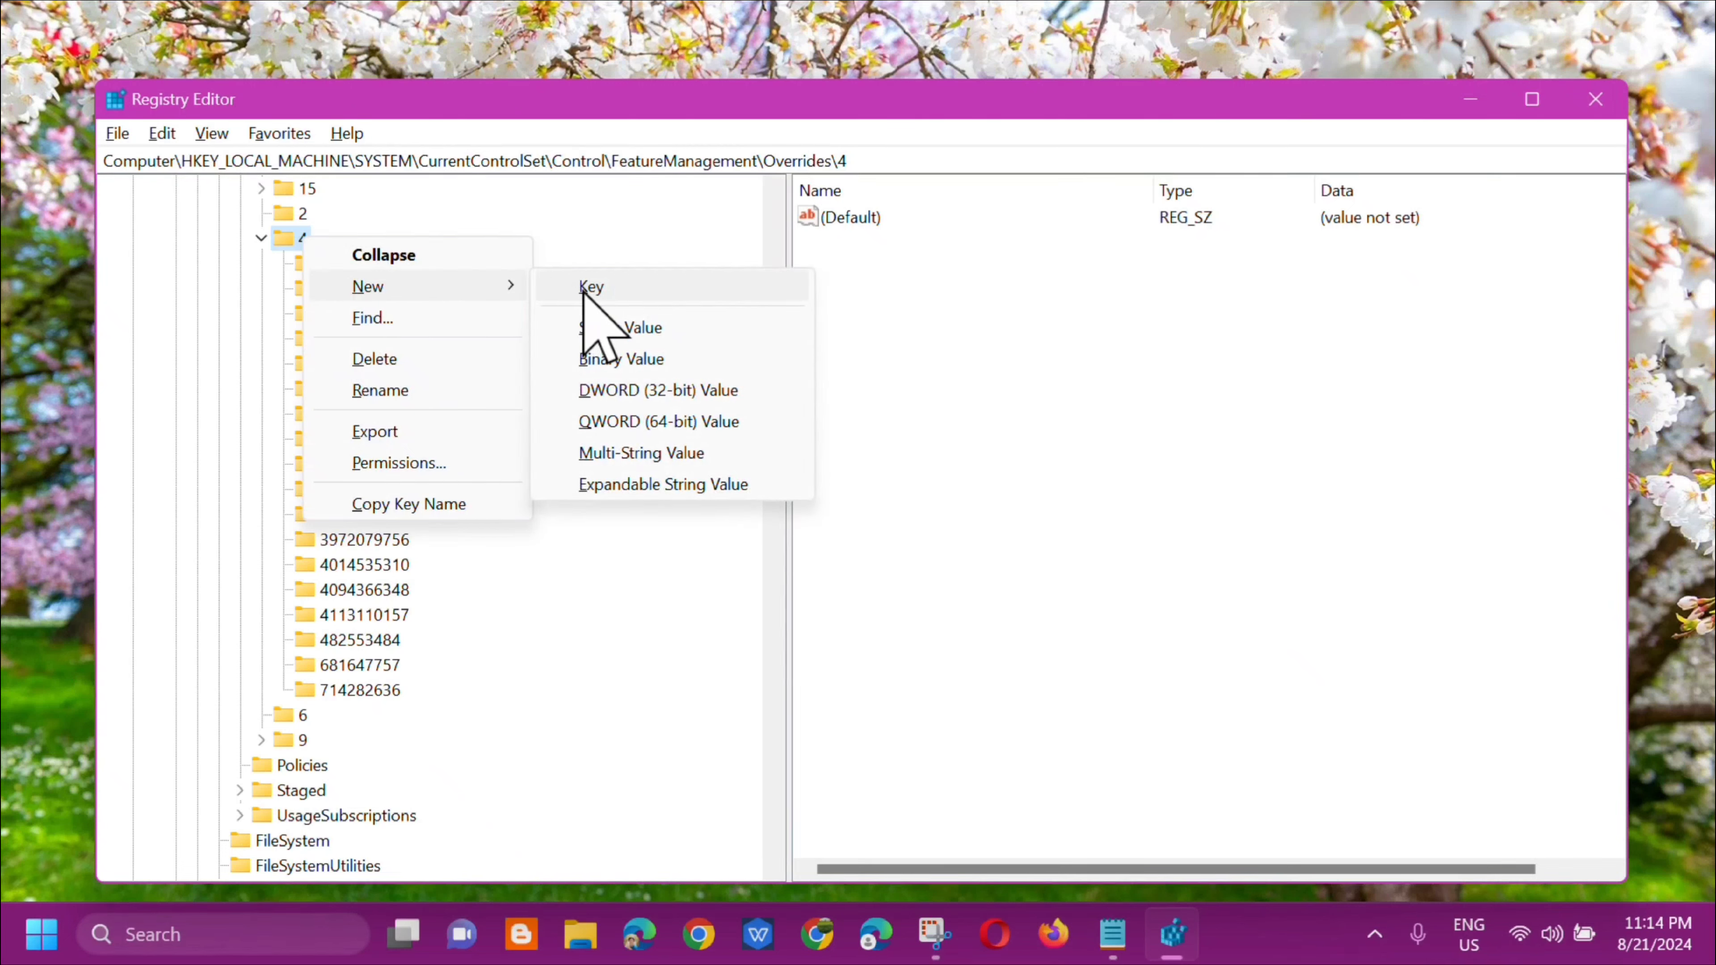
{"action": "left_click", "coordinate": [604, 287]}
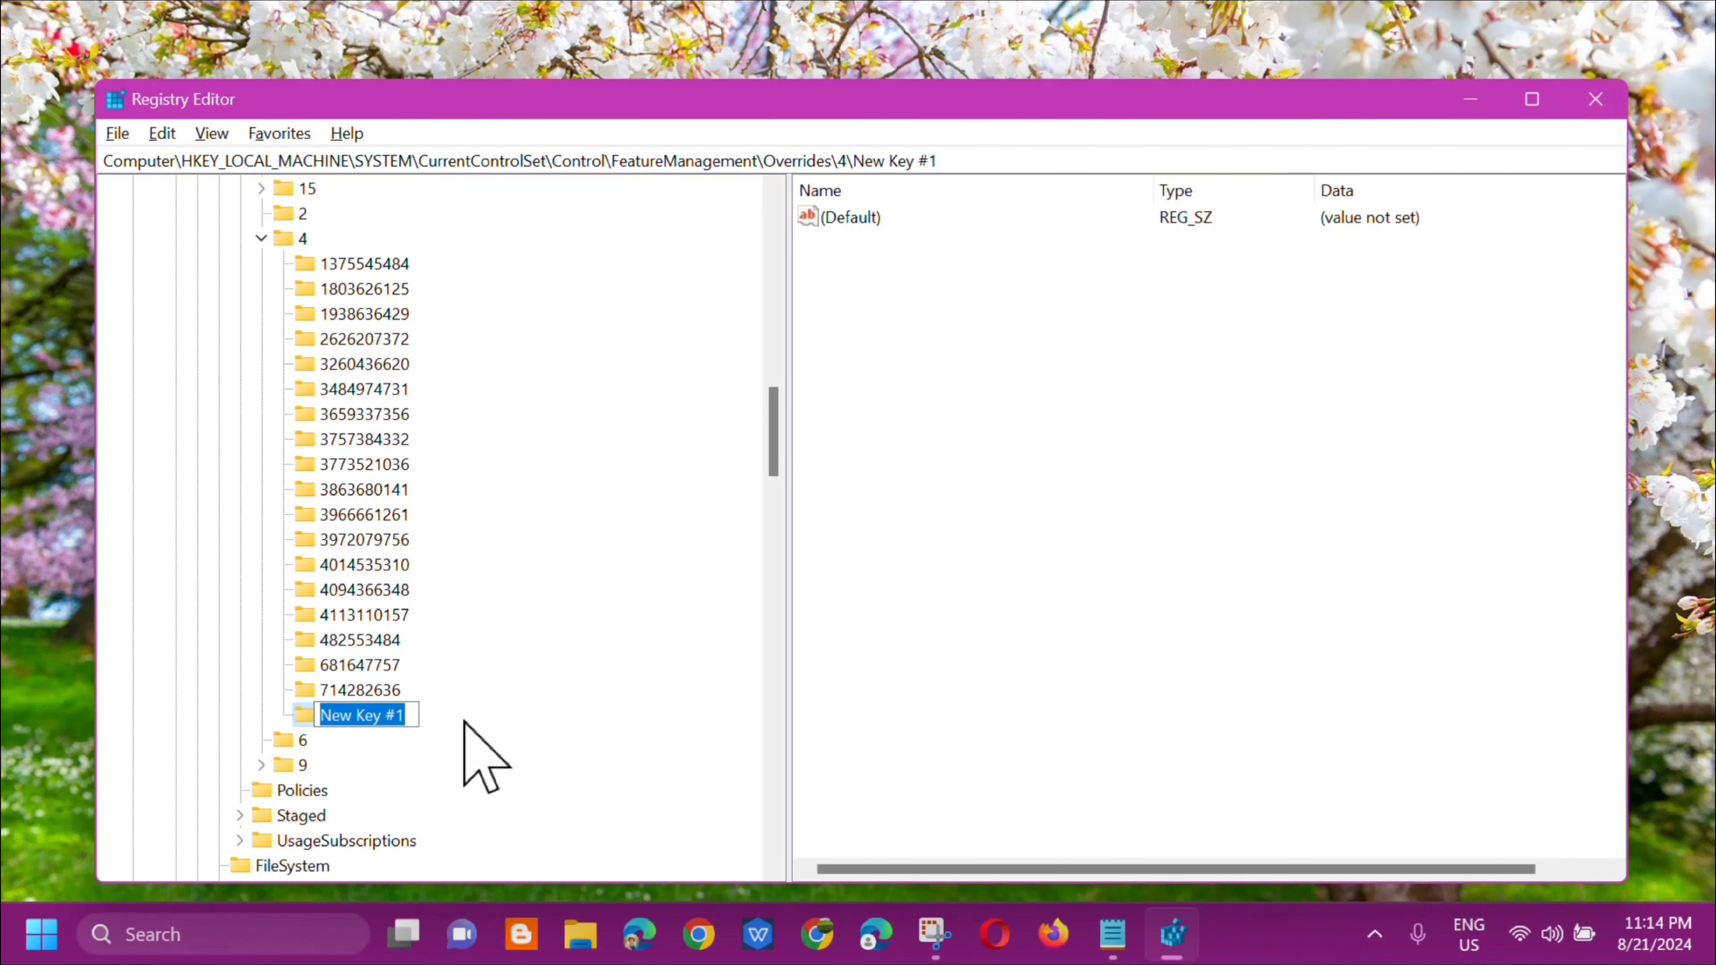
{"action": "scroll", "coordinate": [479, 755], "scroll_direction": "down", "scroll_amount": 3}
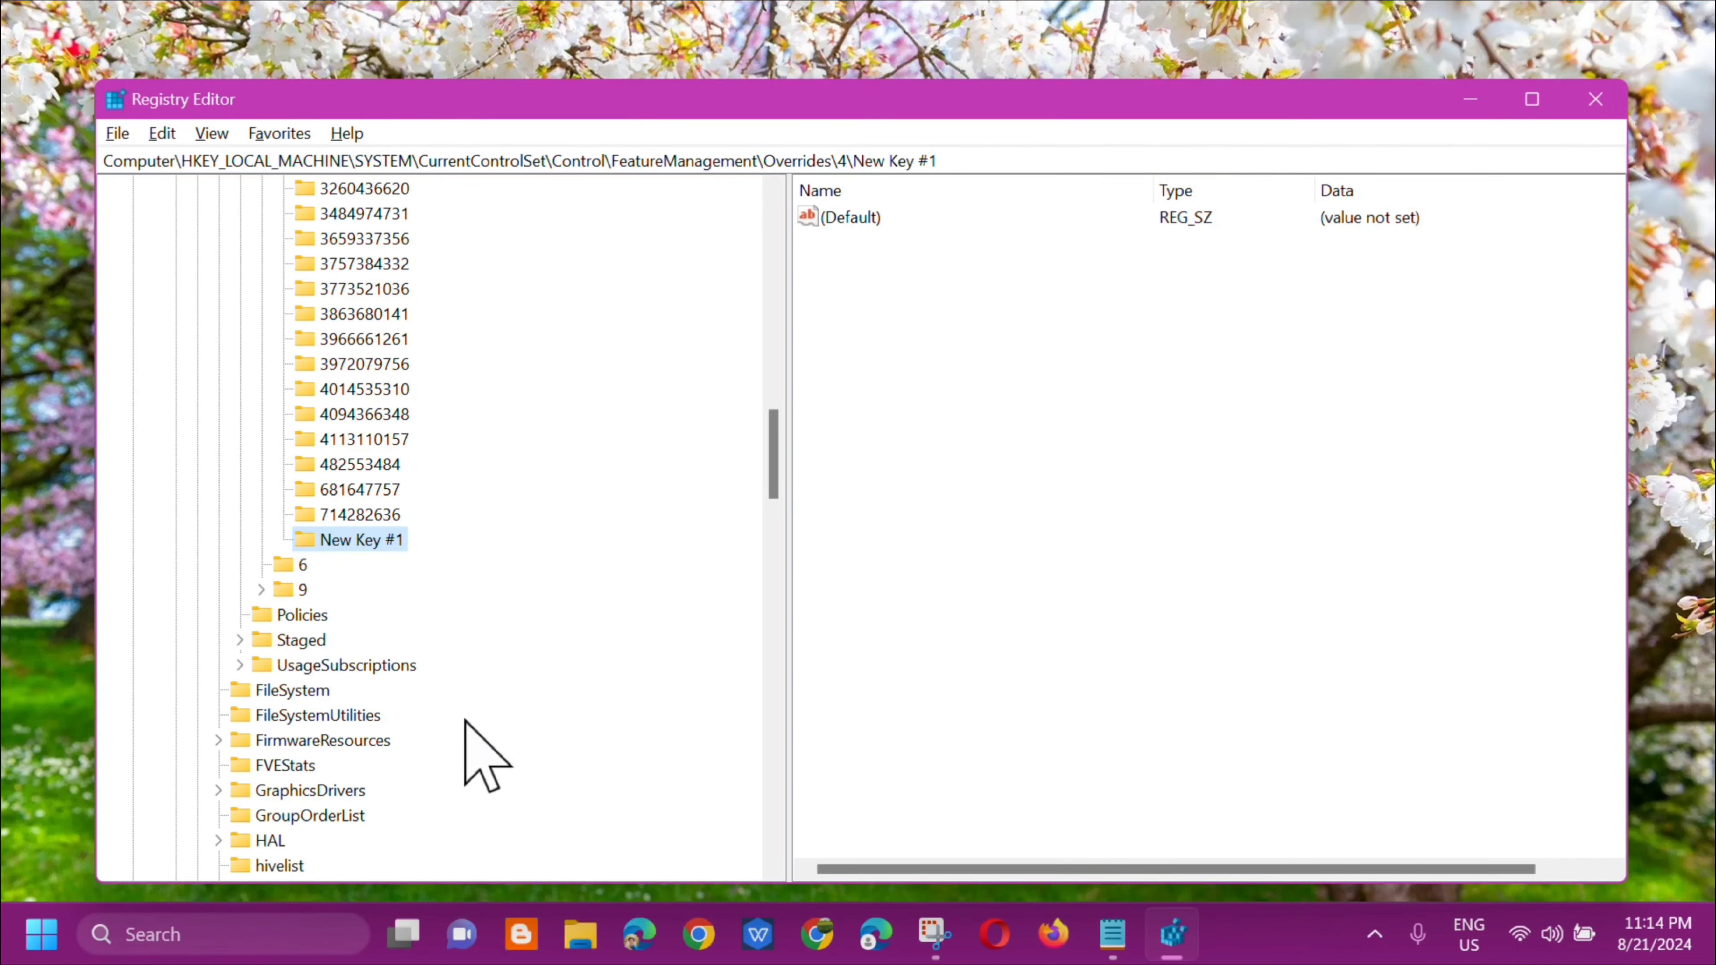
{"action": "right_click", "coordinate": [373, 540]}
{"action": "left_click", "coordinate": [454, 695]}
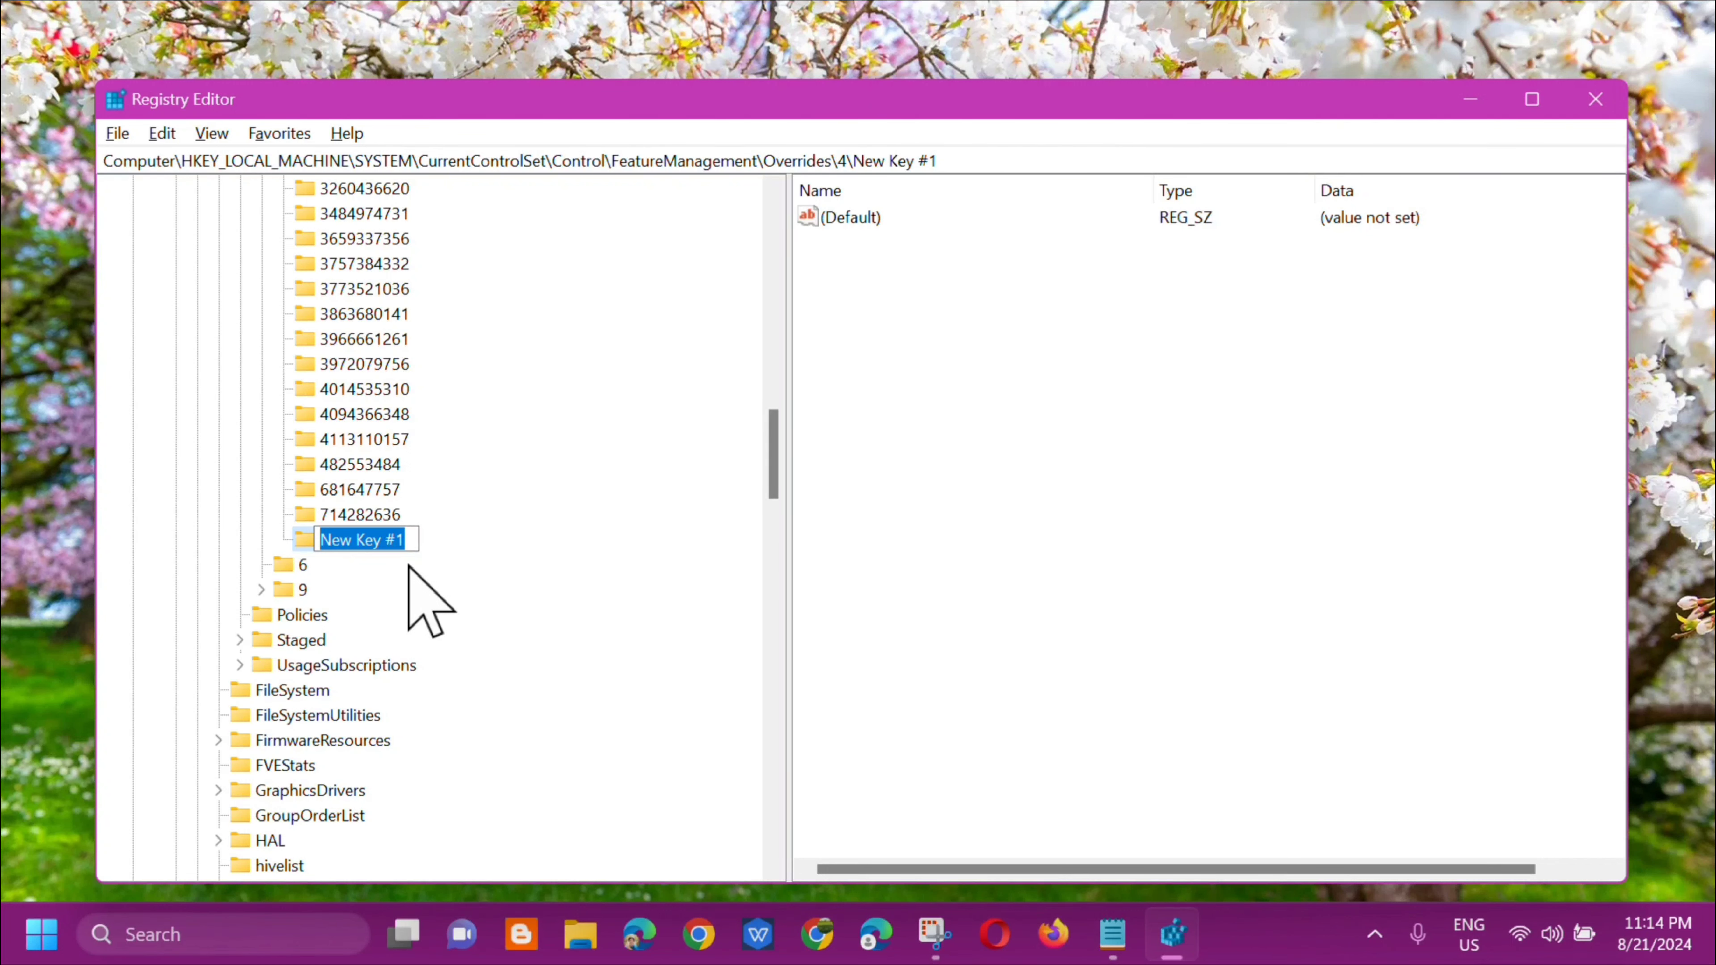
{"action": "type", "text": "18"}
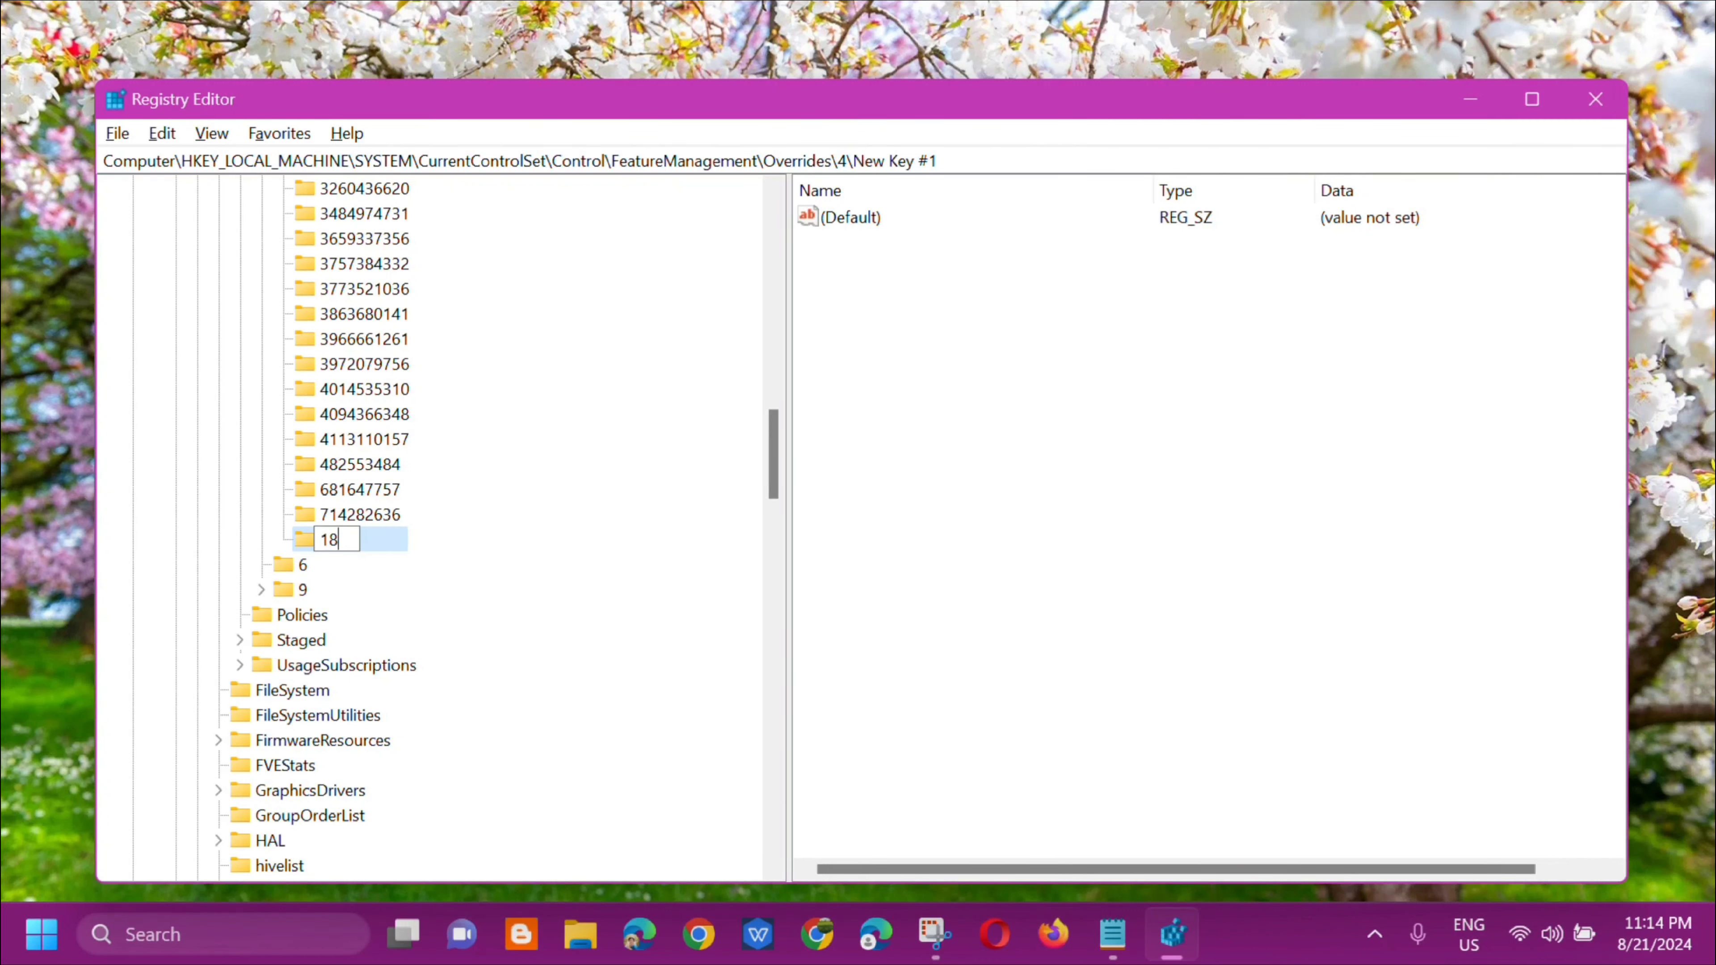
{"action": "type", "text": "878"}
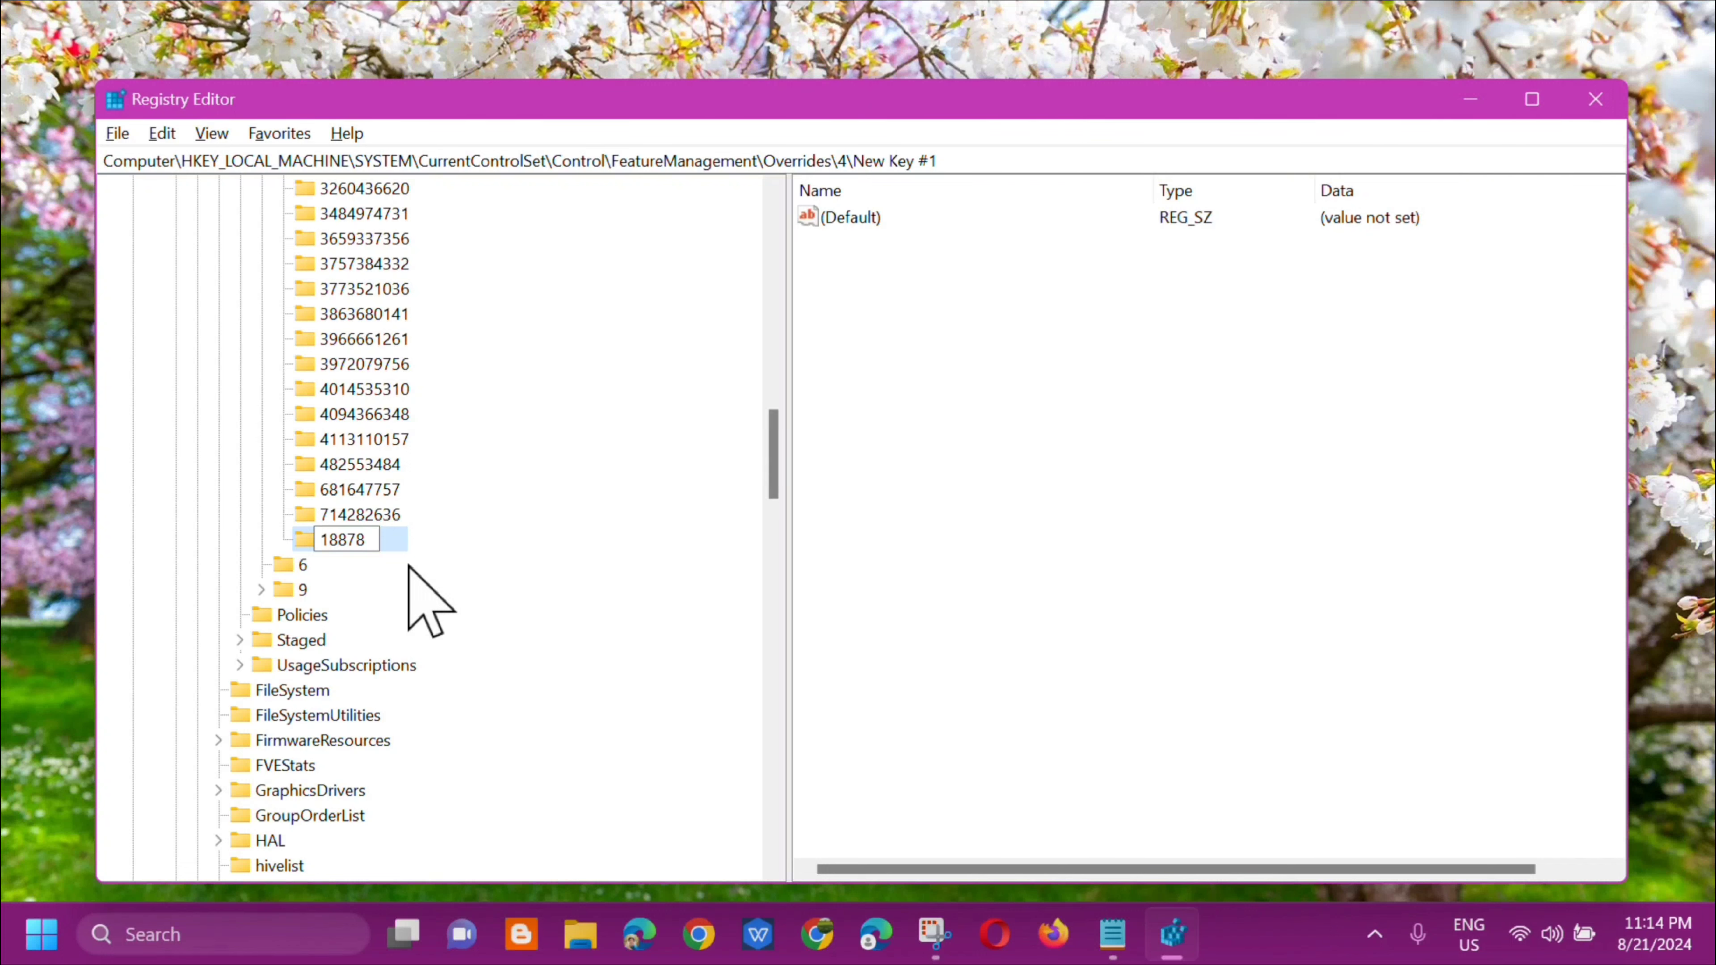
{"action": "type", "text": "69580"}
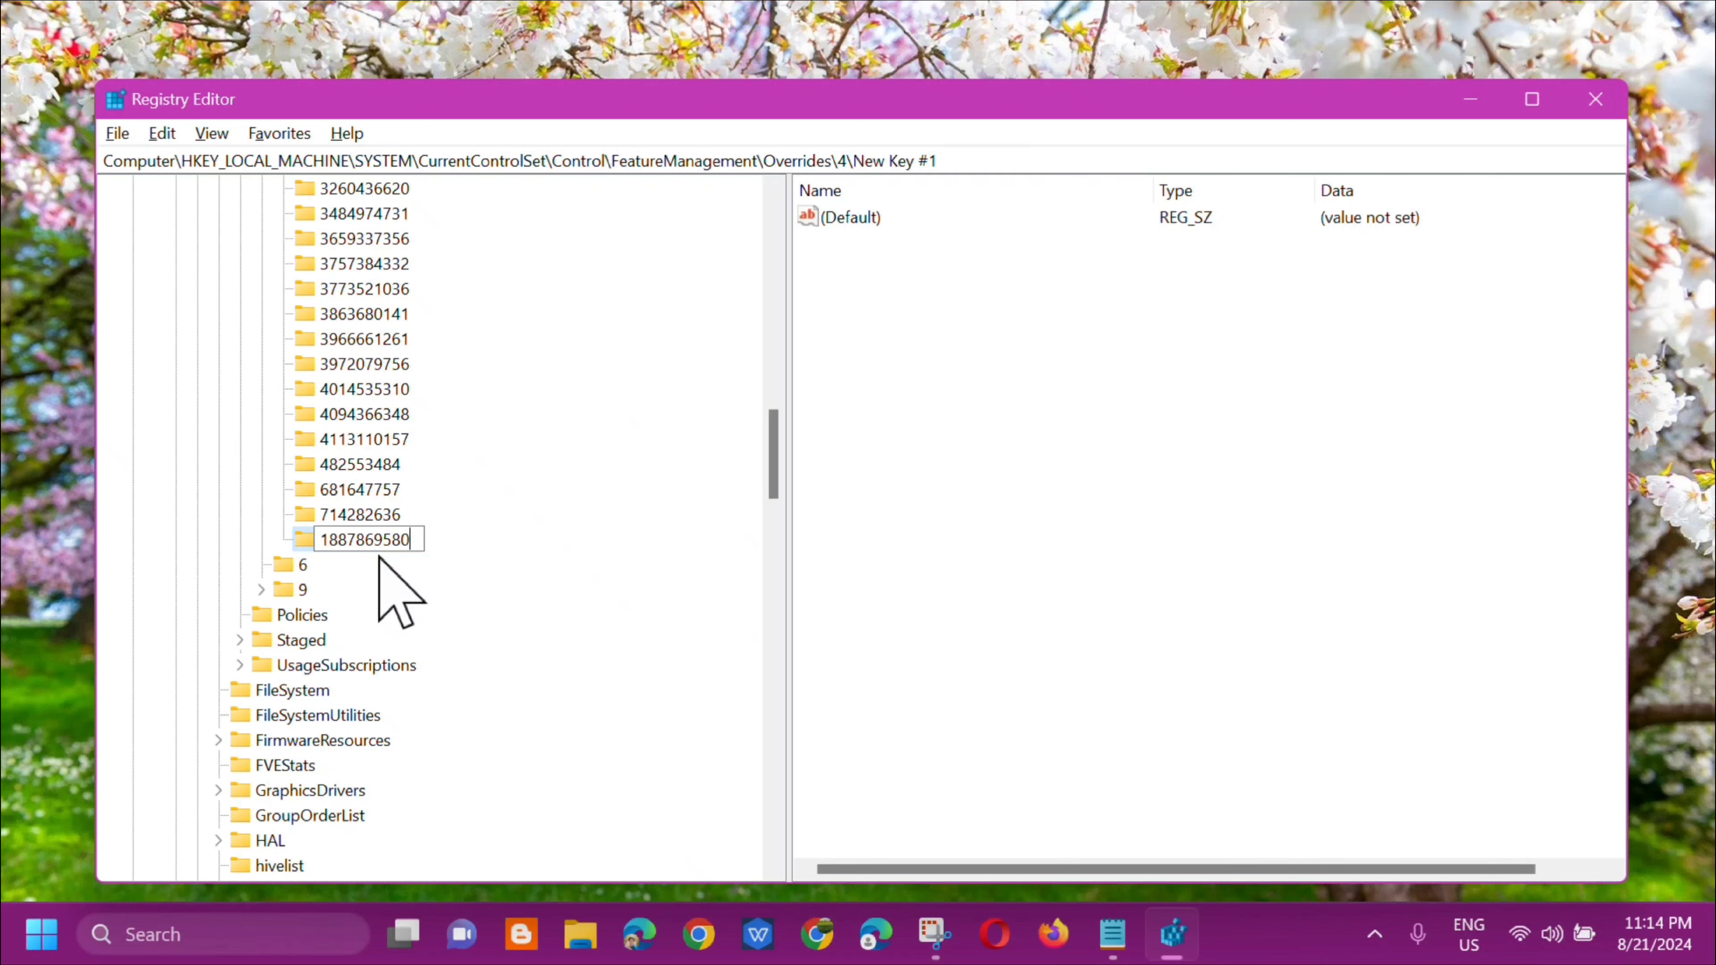
{"action": "key", "text": "Return"}
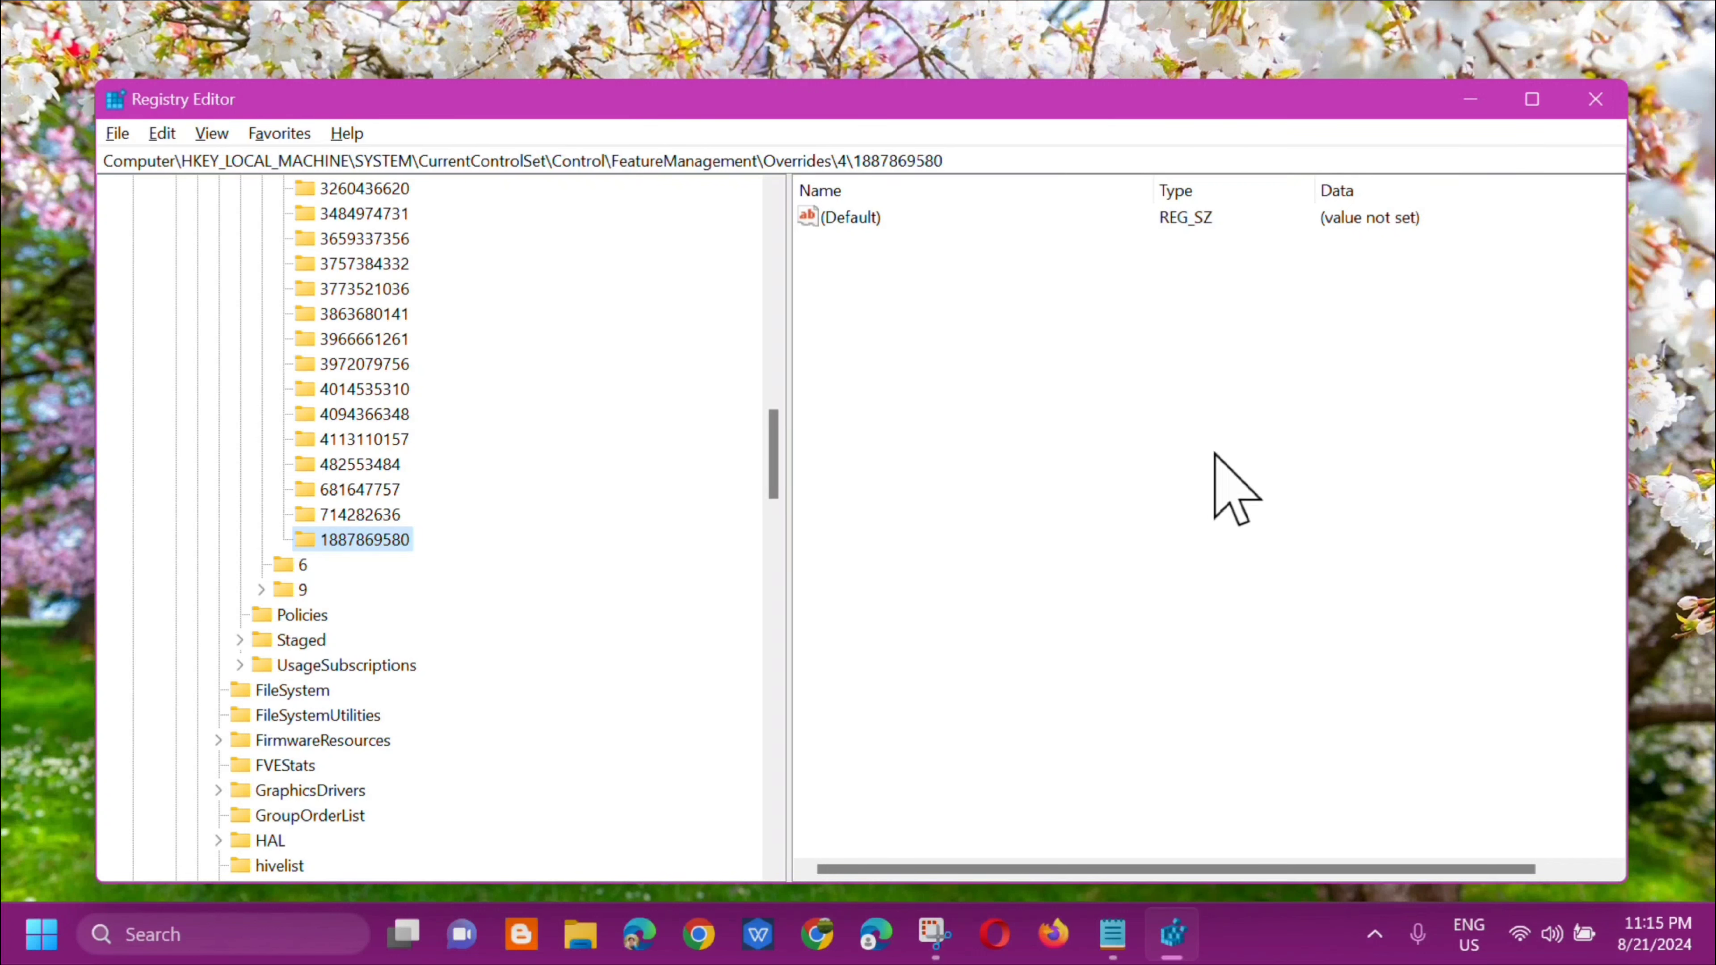
{"action": "left_click", "coordinate": [935, 352]}
{"action": "right_click", "coordinate": [934, 352]}
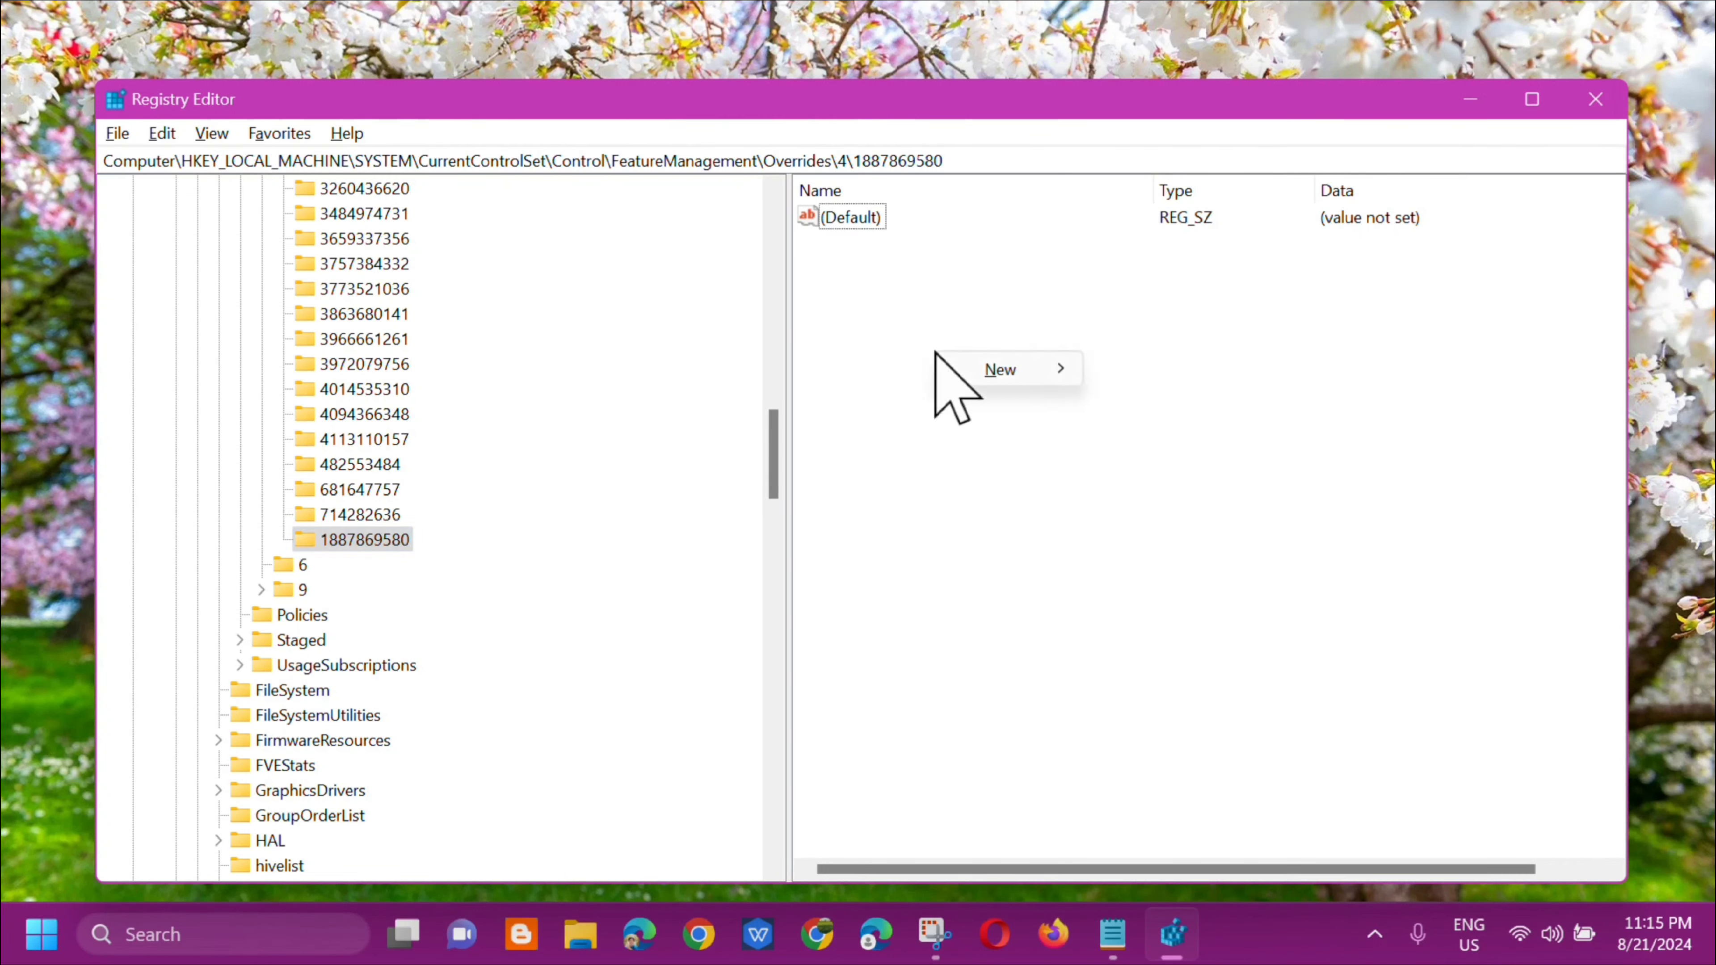
{"action": "mouse_move", "coordinate": [1058, 382]}
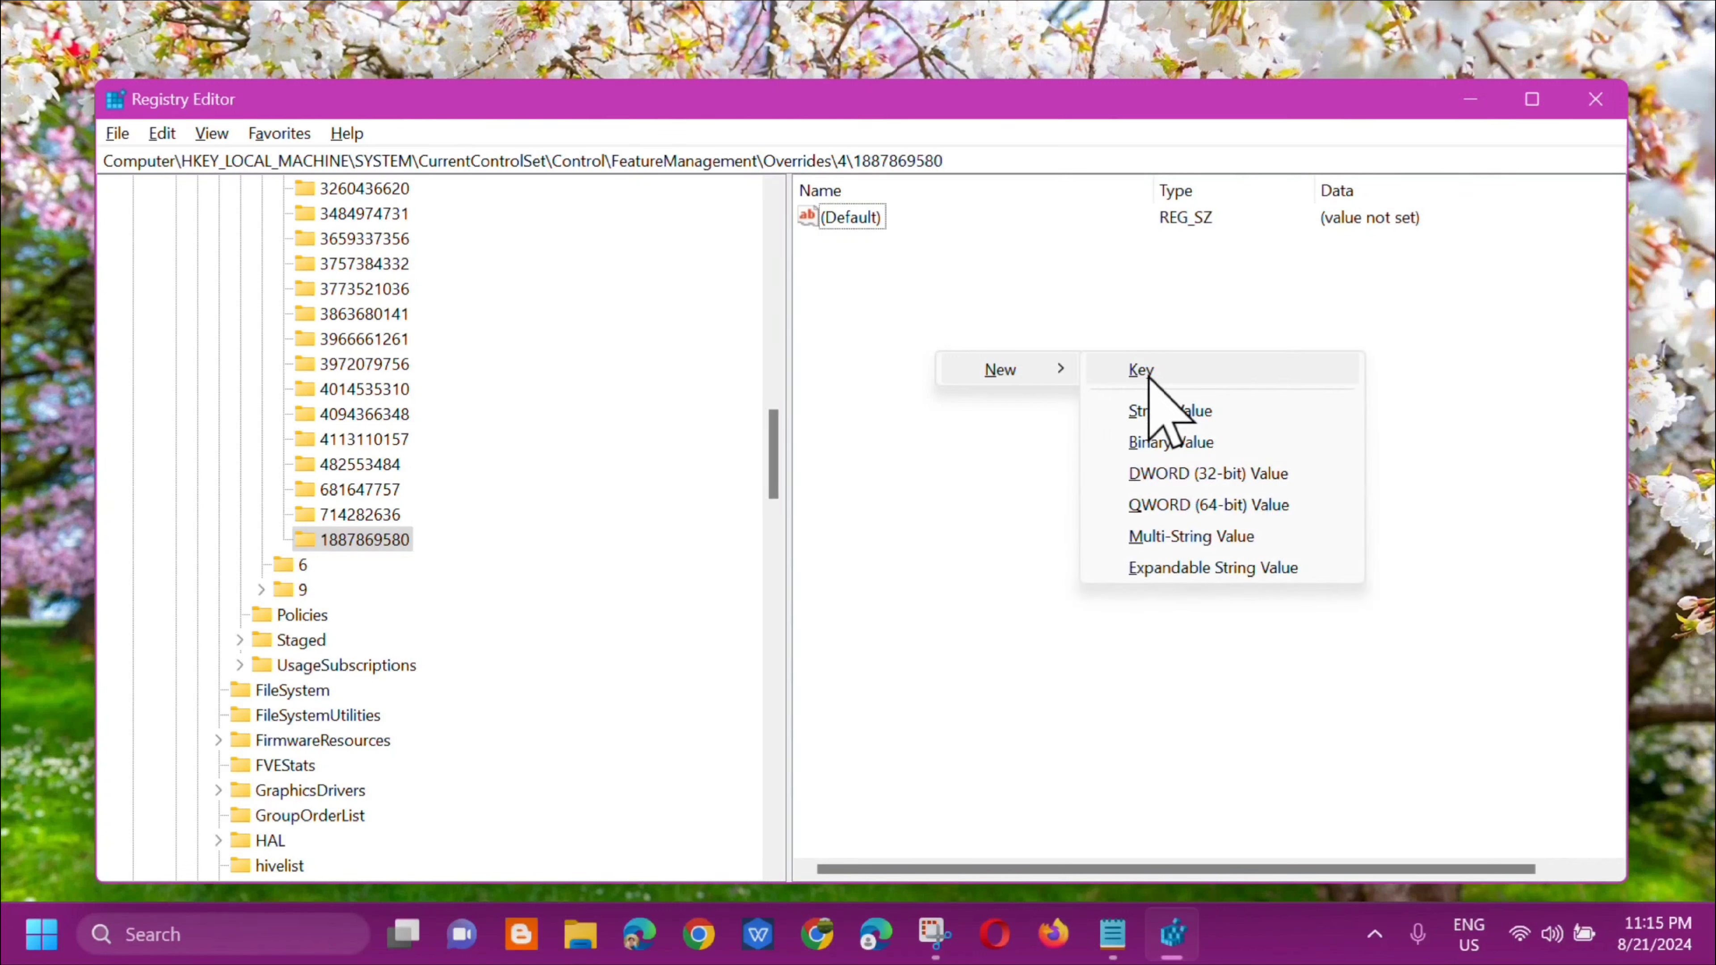
{"action": "left_click", "coordinate": [1186, 475]}
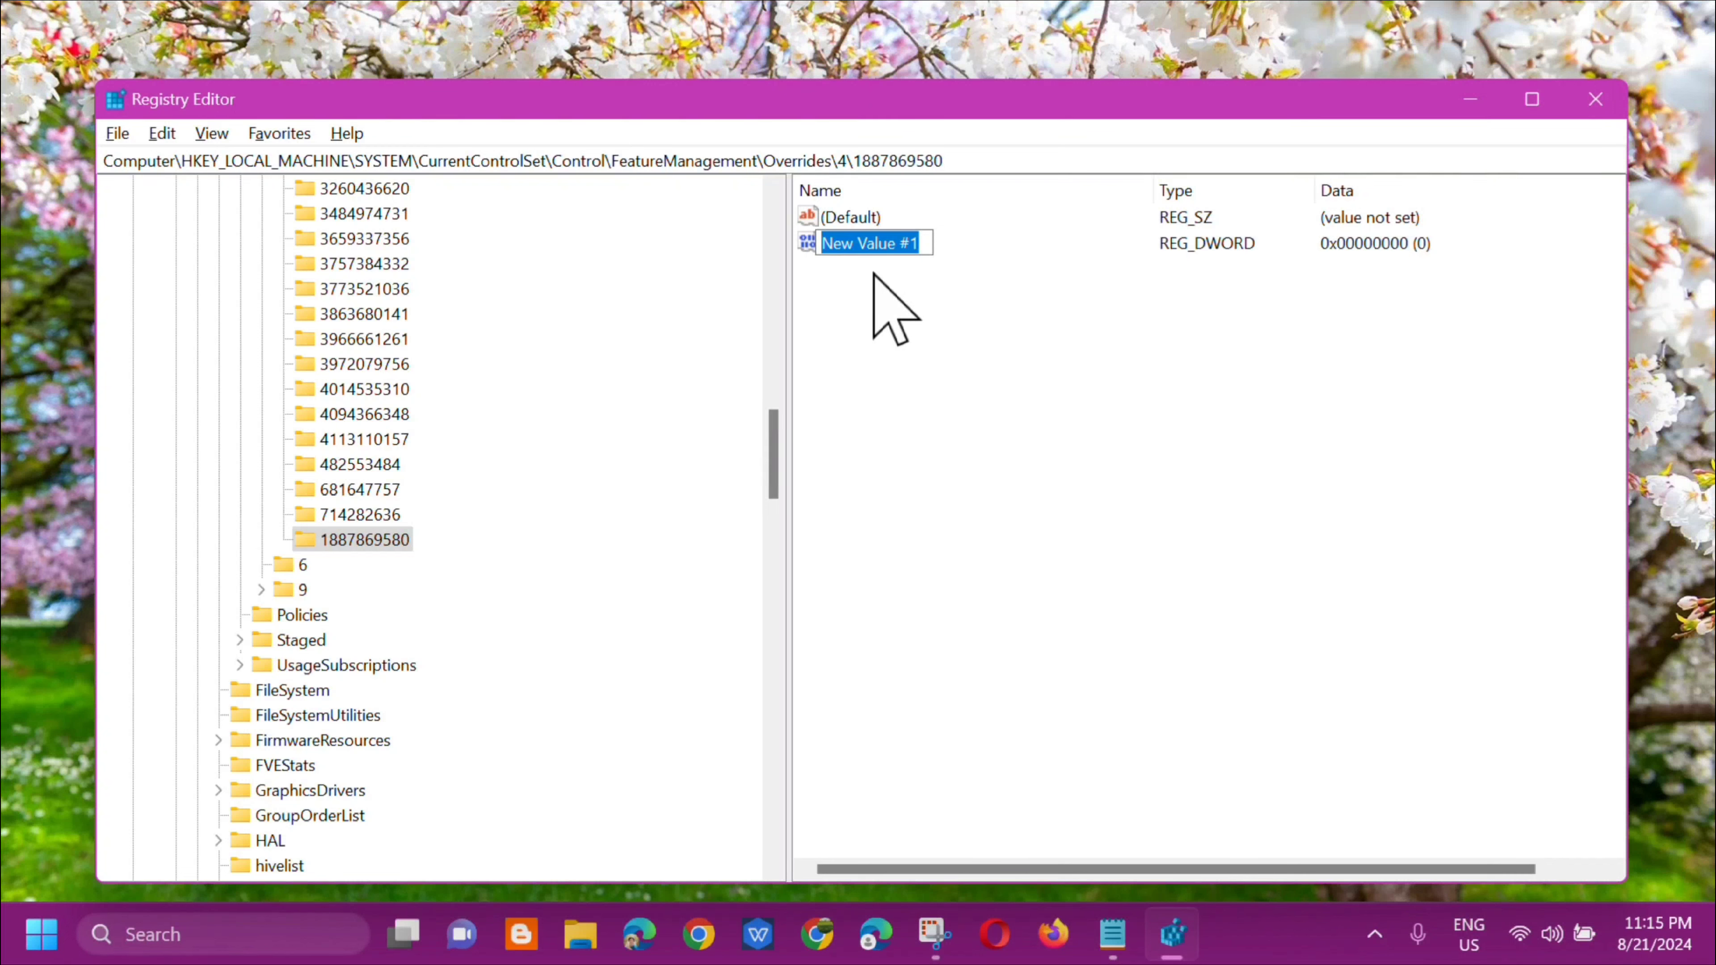
{"action": "key", "text": "Caps_Lock"}
{"action": "type", "text": "E"}
{"action": "key", "text": "Caps_Lock"}
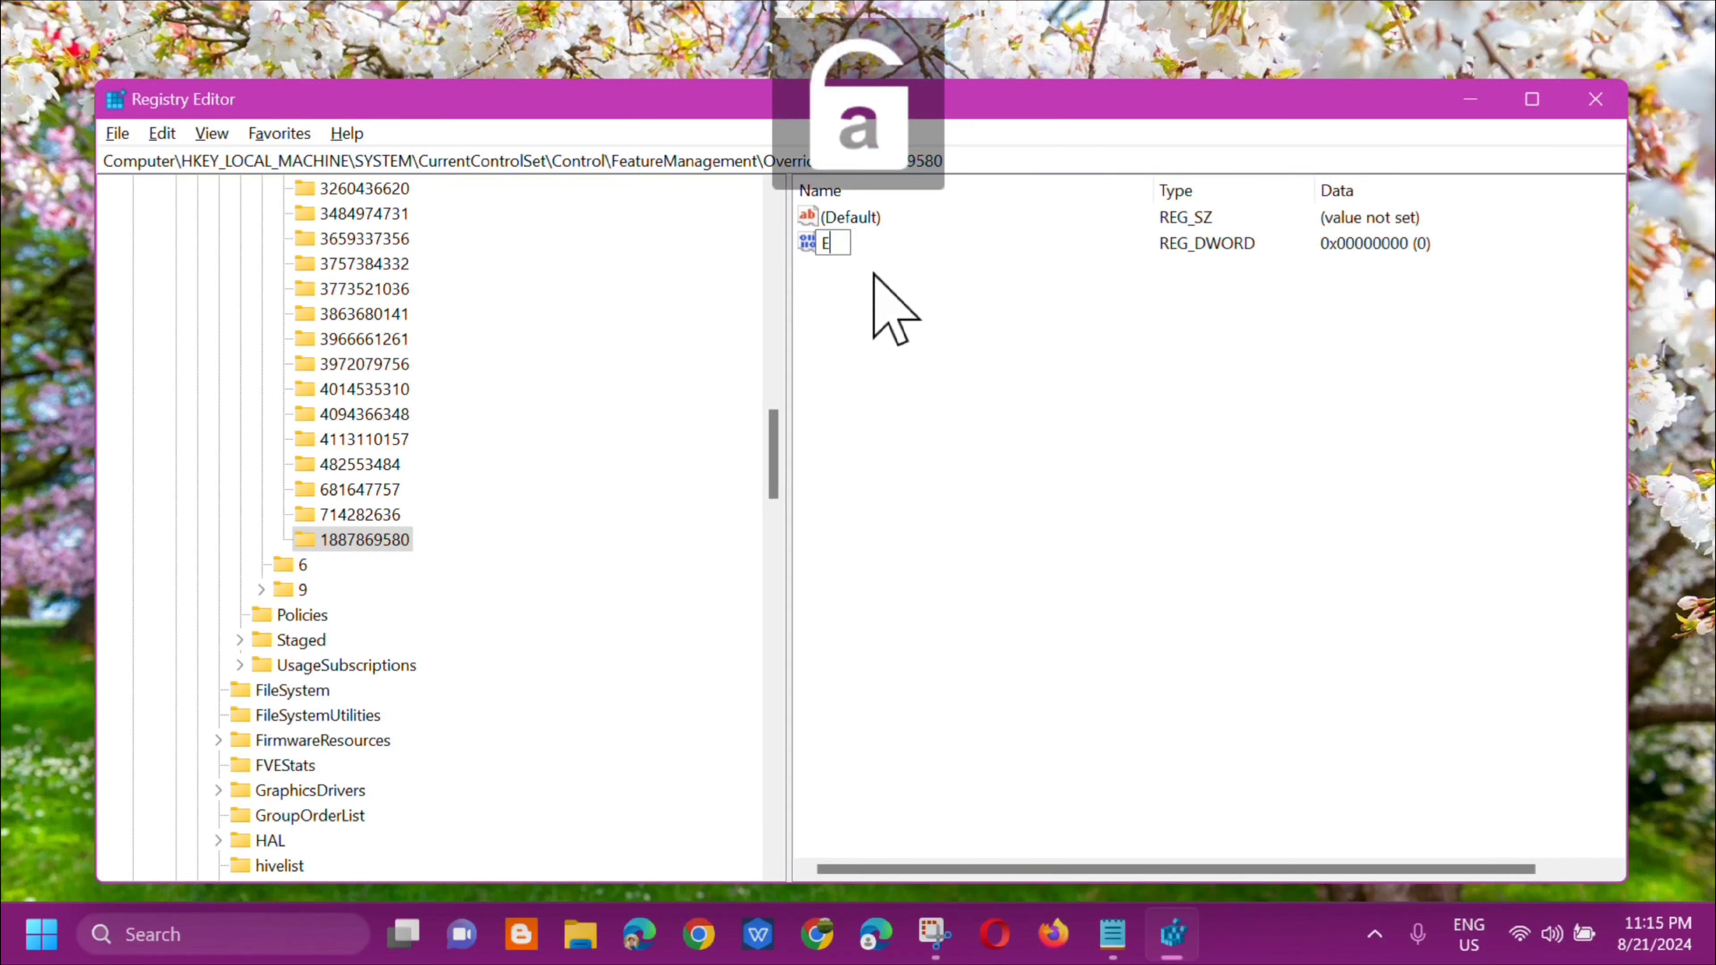
{"action": "type", "text": "nable"}
{"action": "key", "text": "Caps_Lock"}
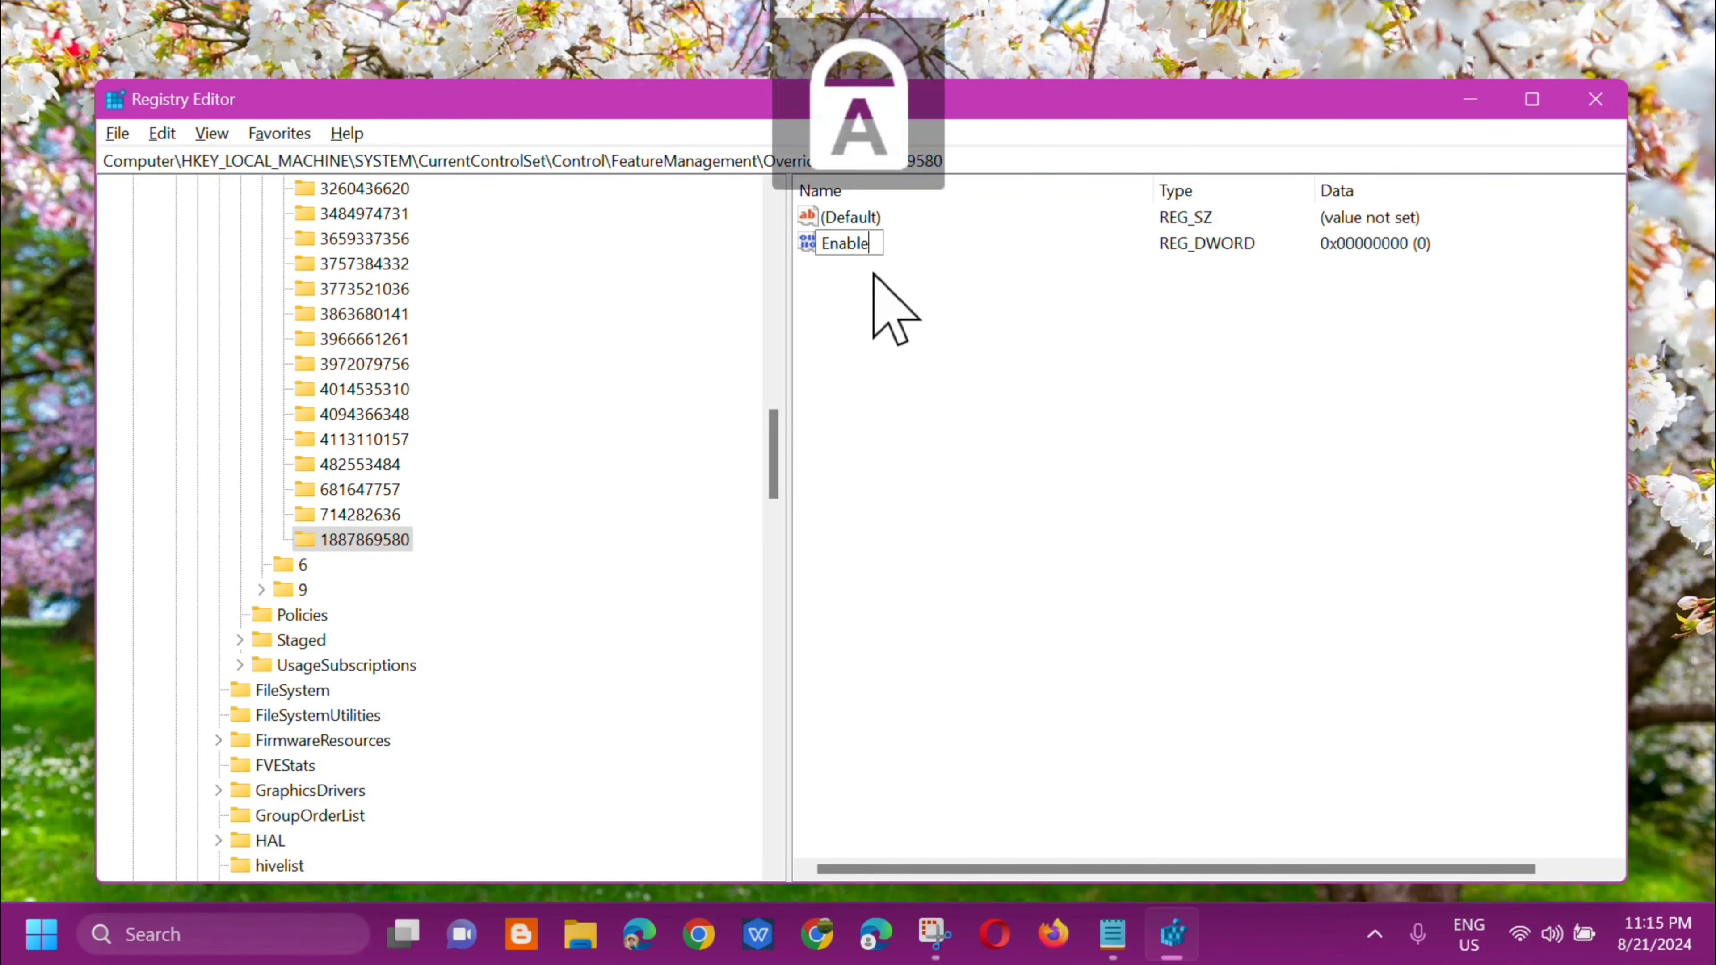
{"action": "type", "text": "S"}
{"action": "key", "text": "Caps_Lock"}
{"action": "type", "text": "tate"}
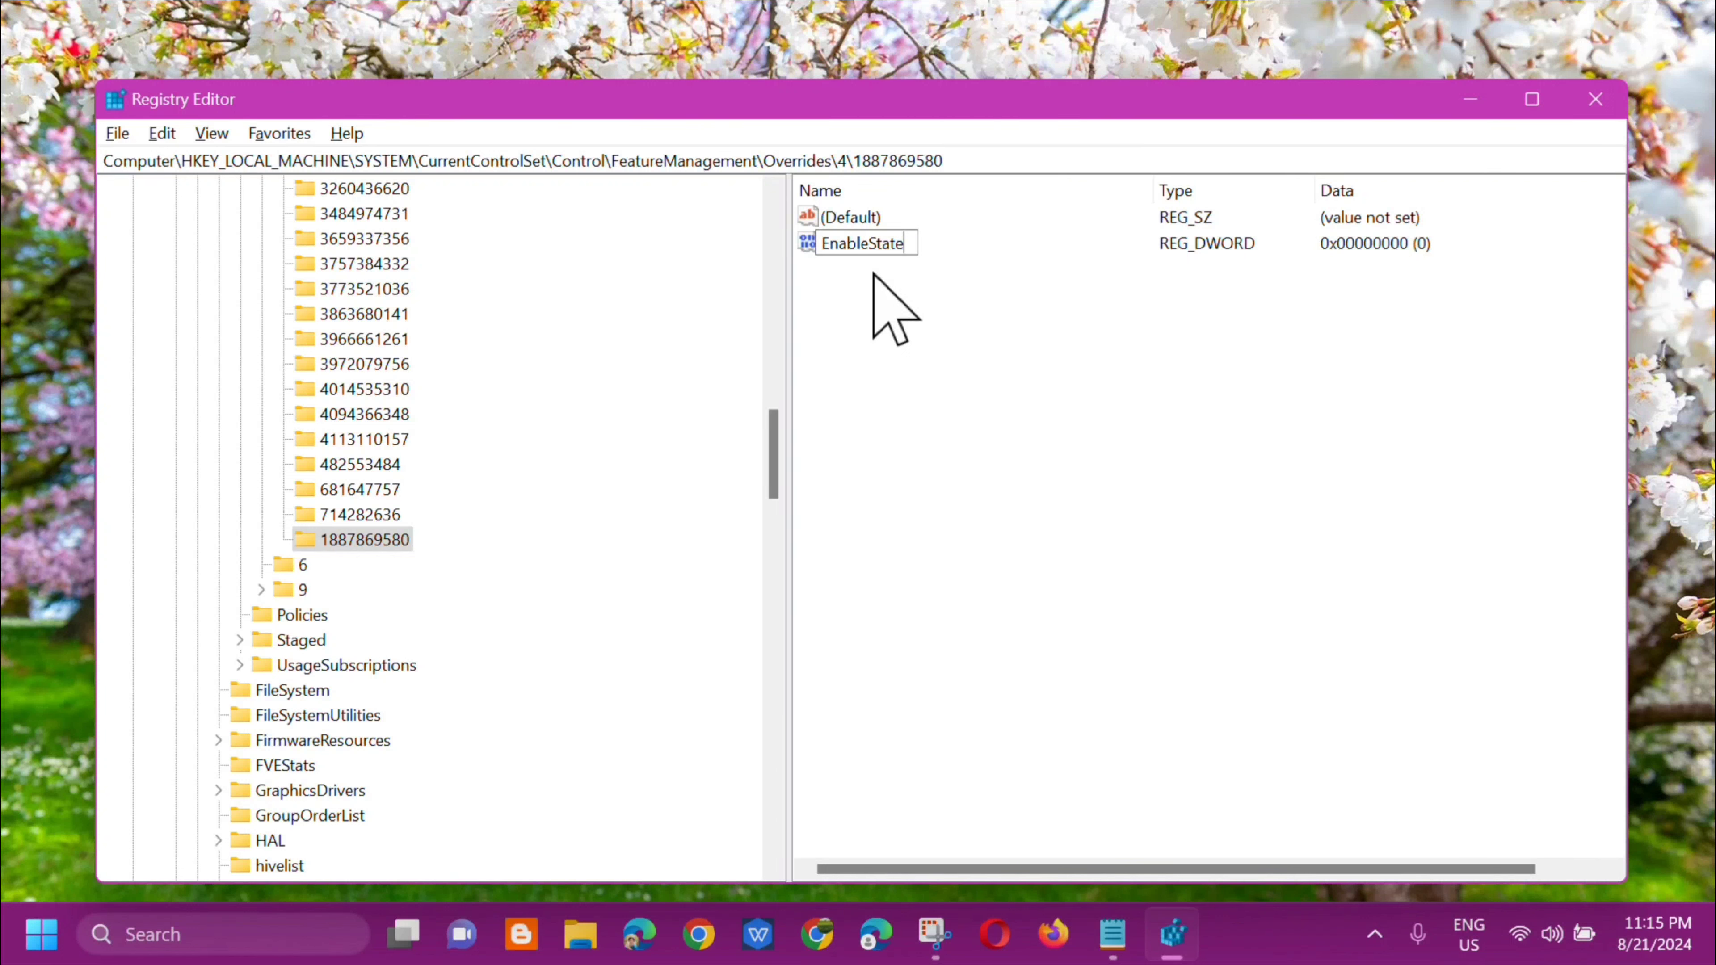
{"action": "key", "text": "Return"}
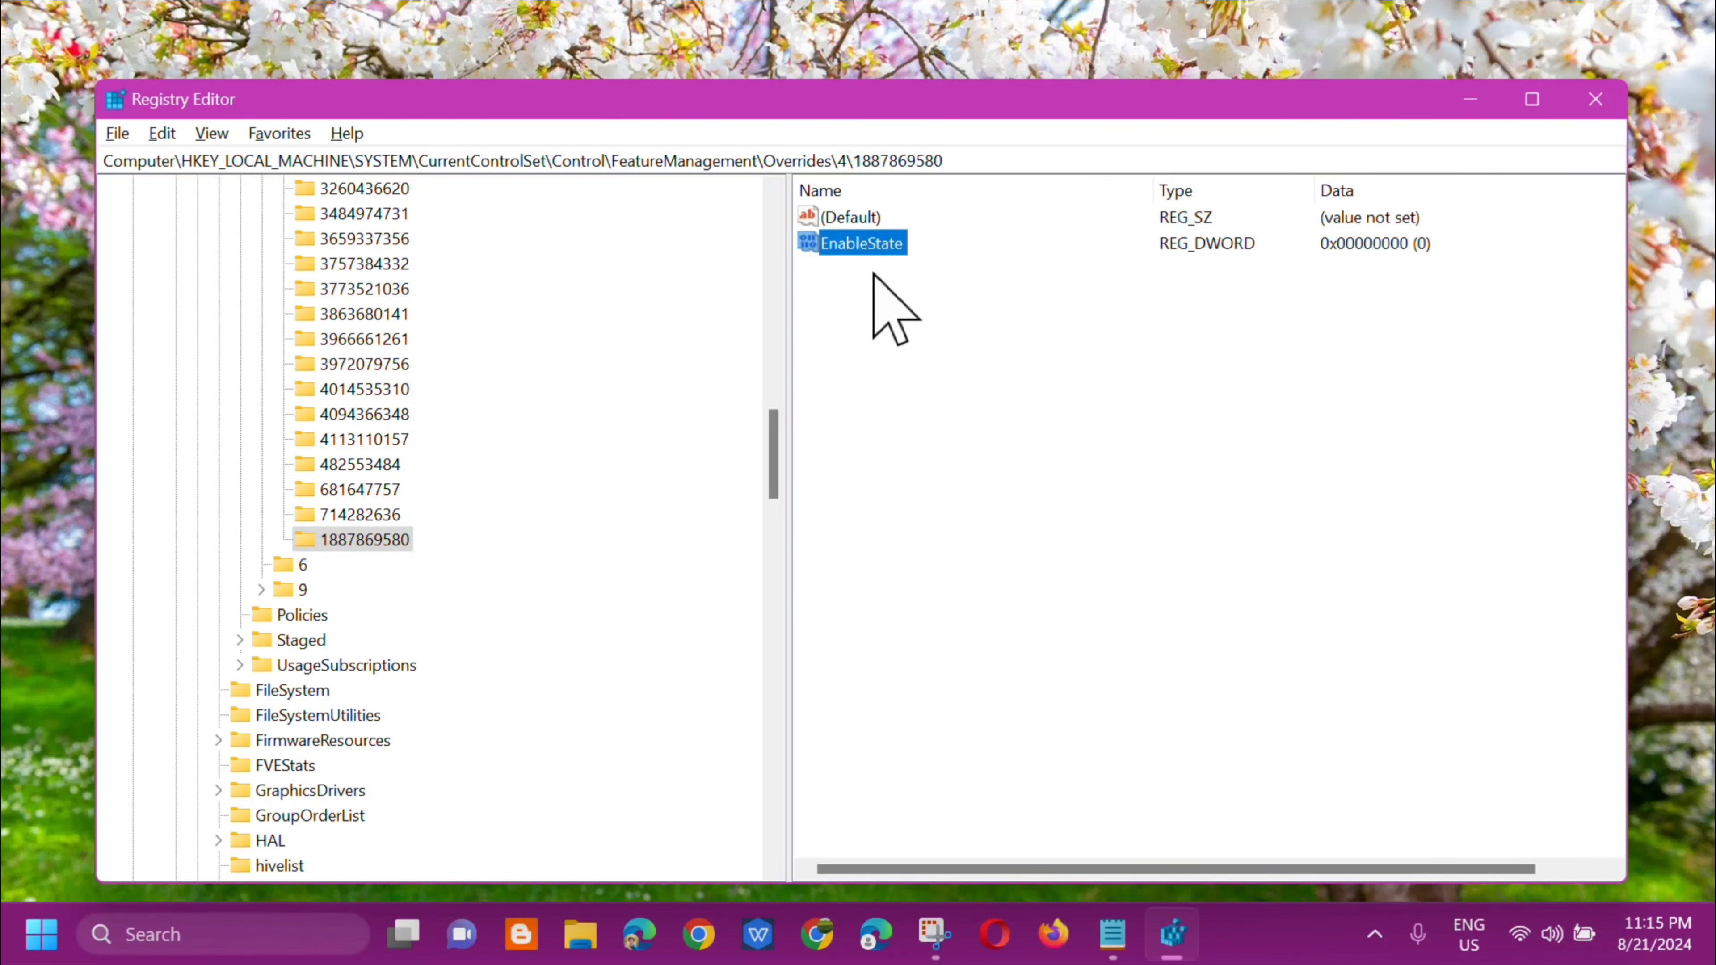
- Set the EnableState value data to 2 with the hexadecimal base
{"action": "double_click", "coordinate": [885, 245]}
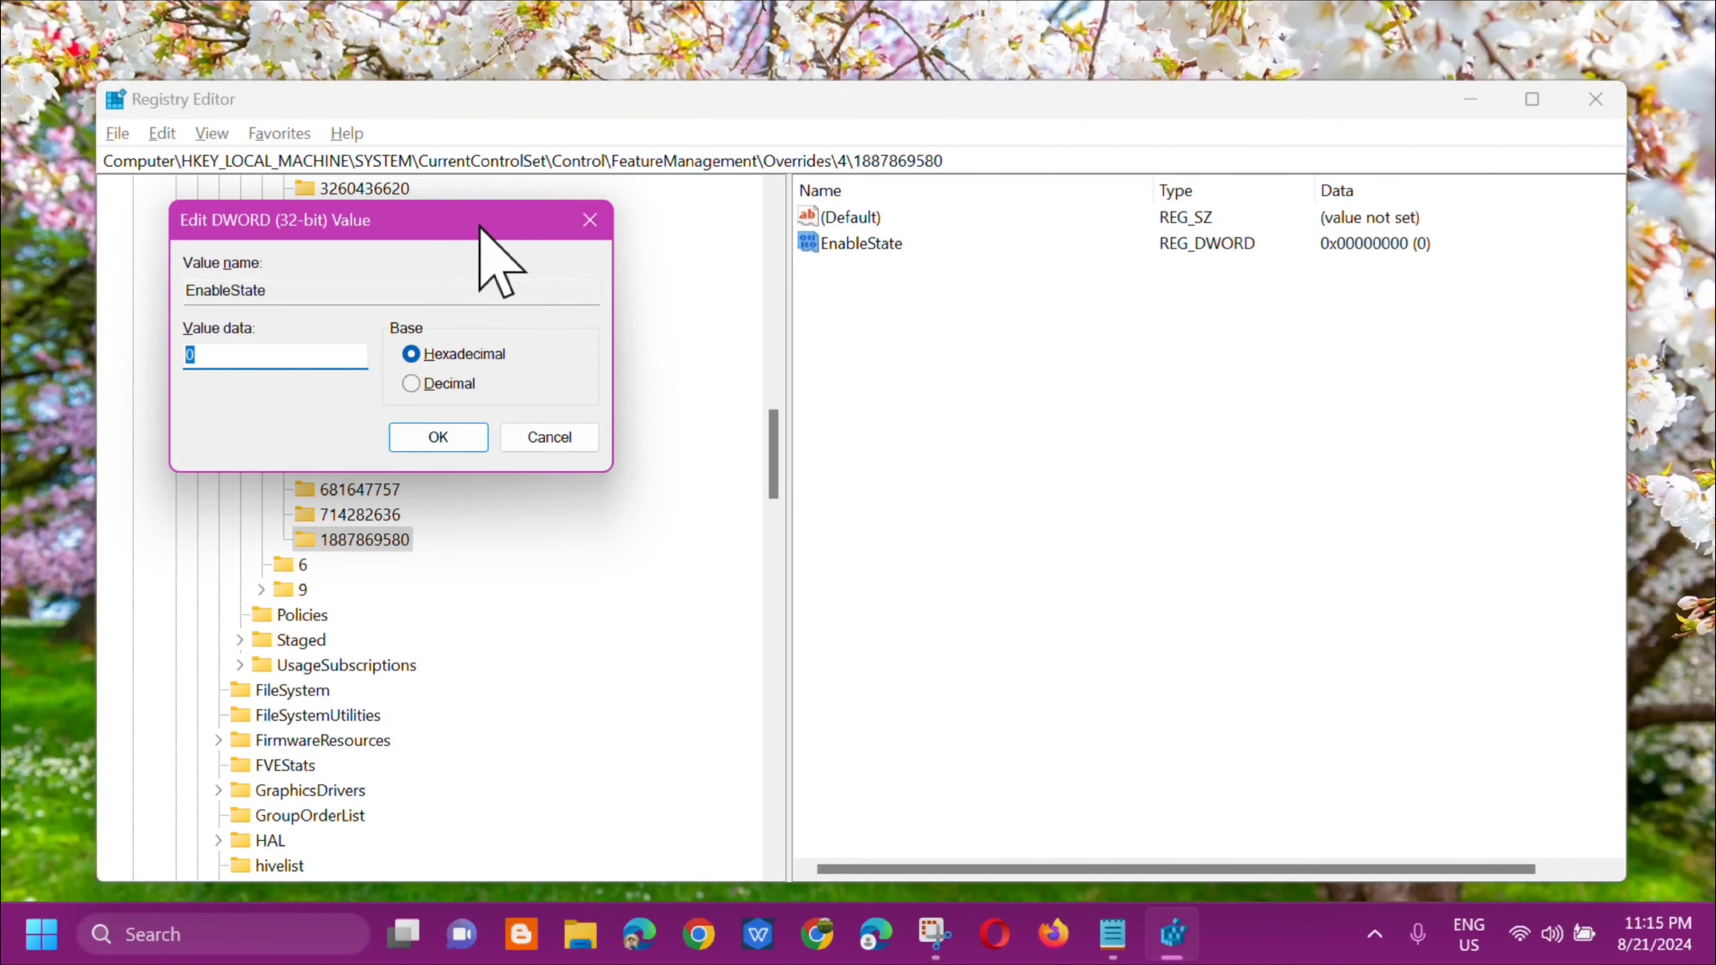
{"action": "left_click_drag", "start_coordinate": [433, 222], "coordinate": [1125, 306]}
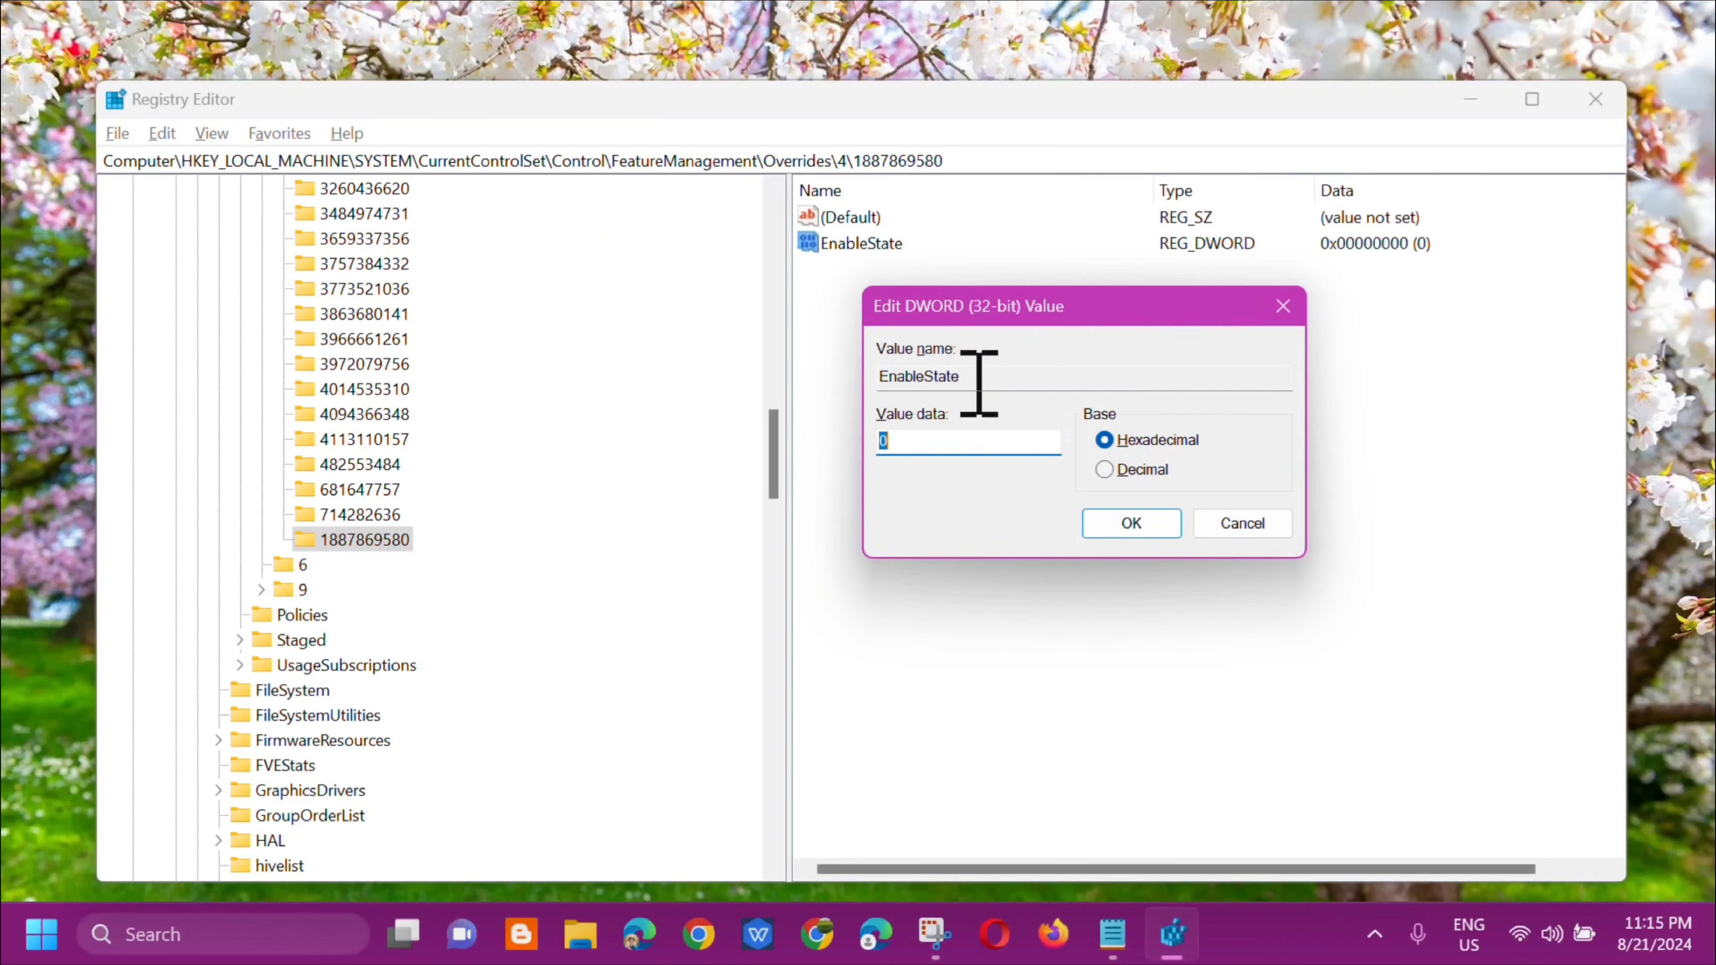
{"action": "left_click", "coordinate": [954, 434]}
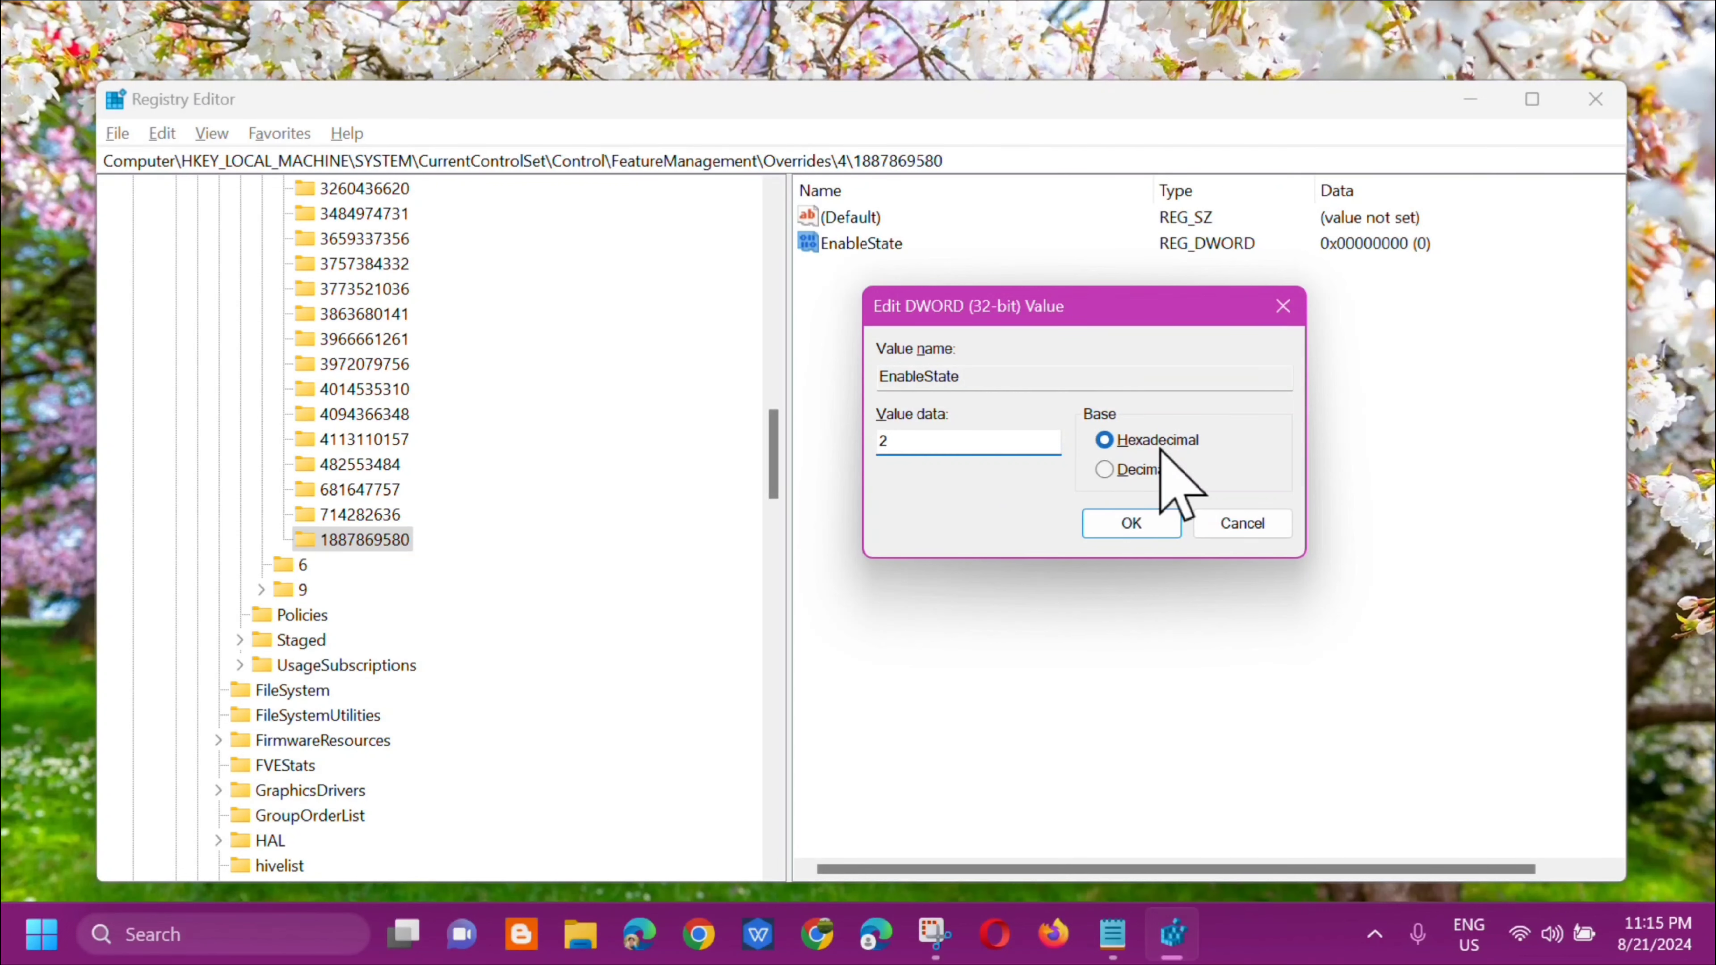
{"action": "left_click", "coordinate": [1131, 524]}
- Collapse the expanded registry keys from Overrides\4 back up to HKEY_LOCAL_MACHINE and close Registry Editor
{"action": "scroll", "coordinate": [540, 561], "scroll_direction": "up", "scroll_amount": 9}
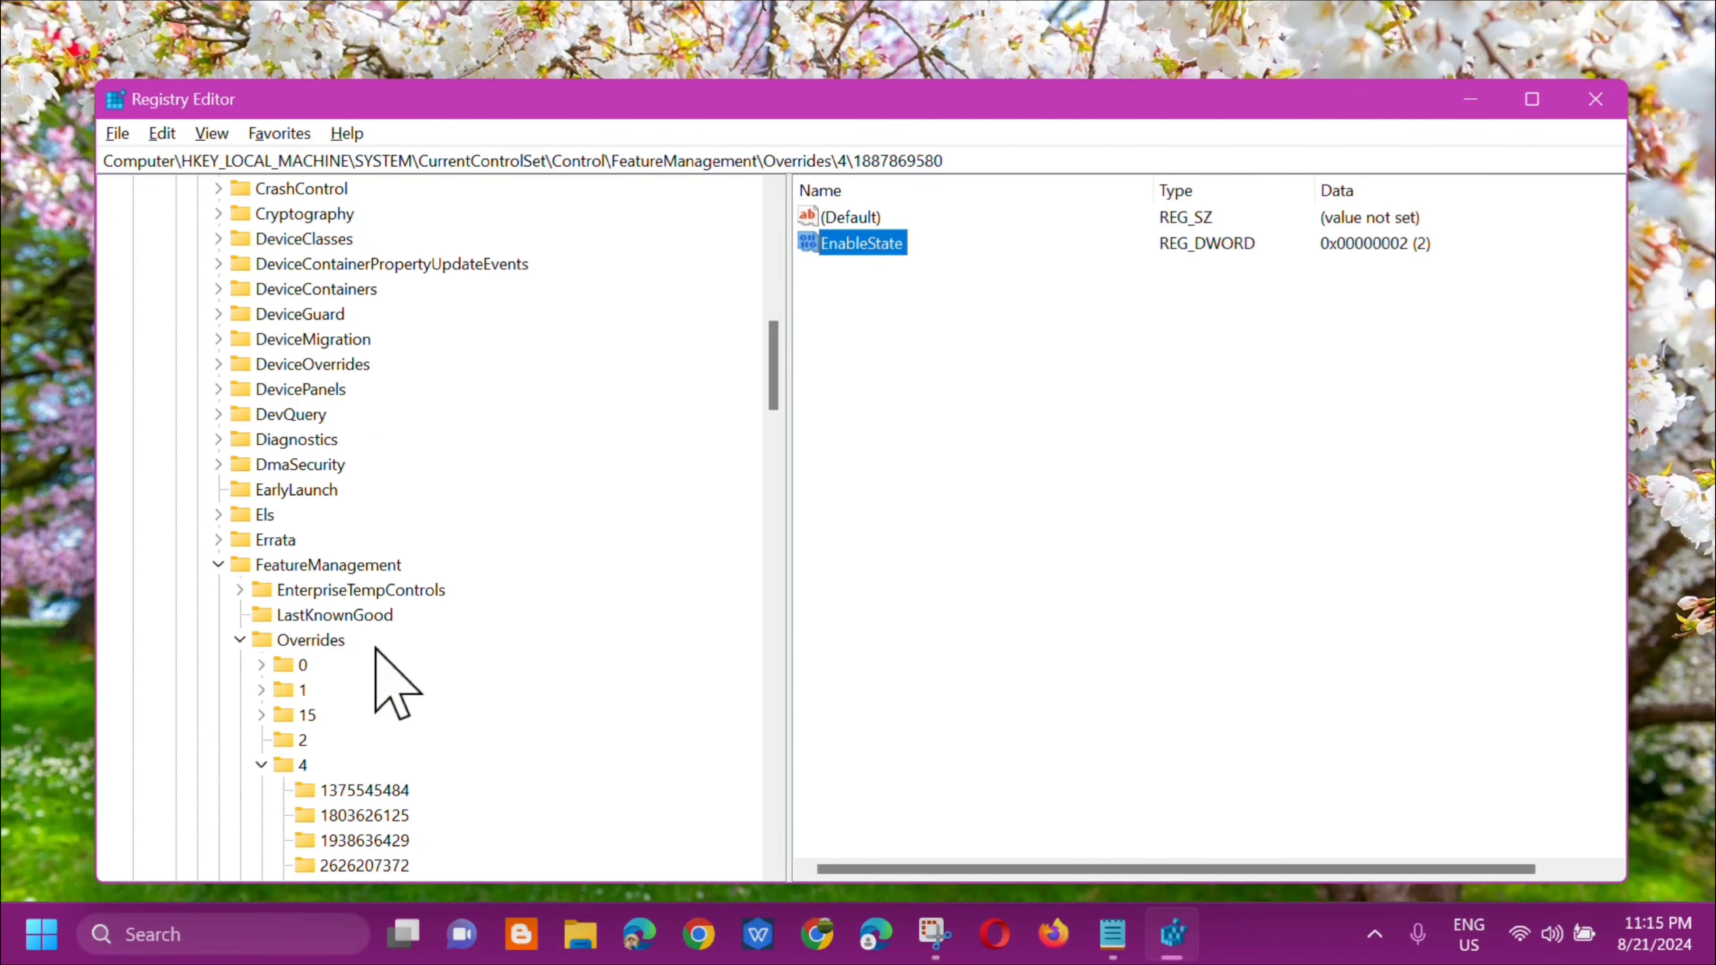
{"action": "left_click", "coordinate": [261, 765]}
{"action": "left_click", "coordinate": [240, 639]}
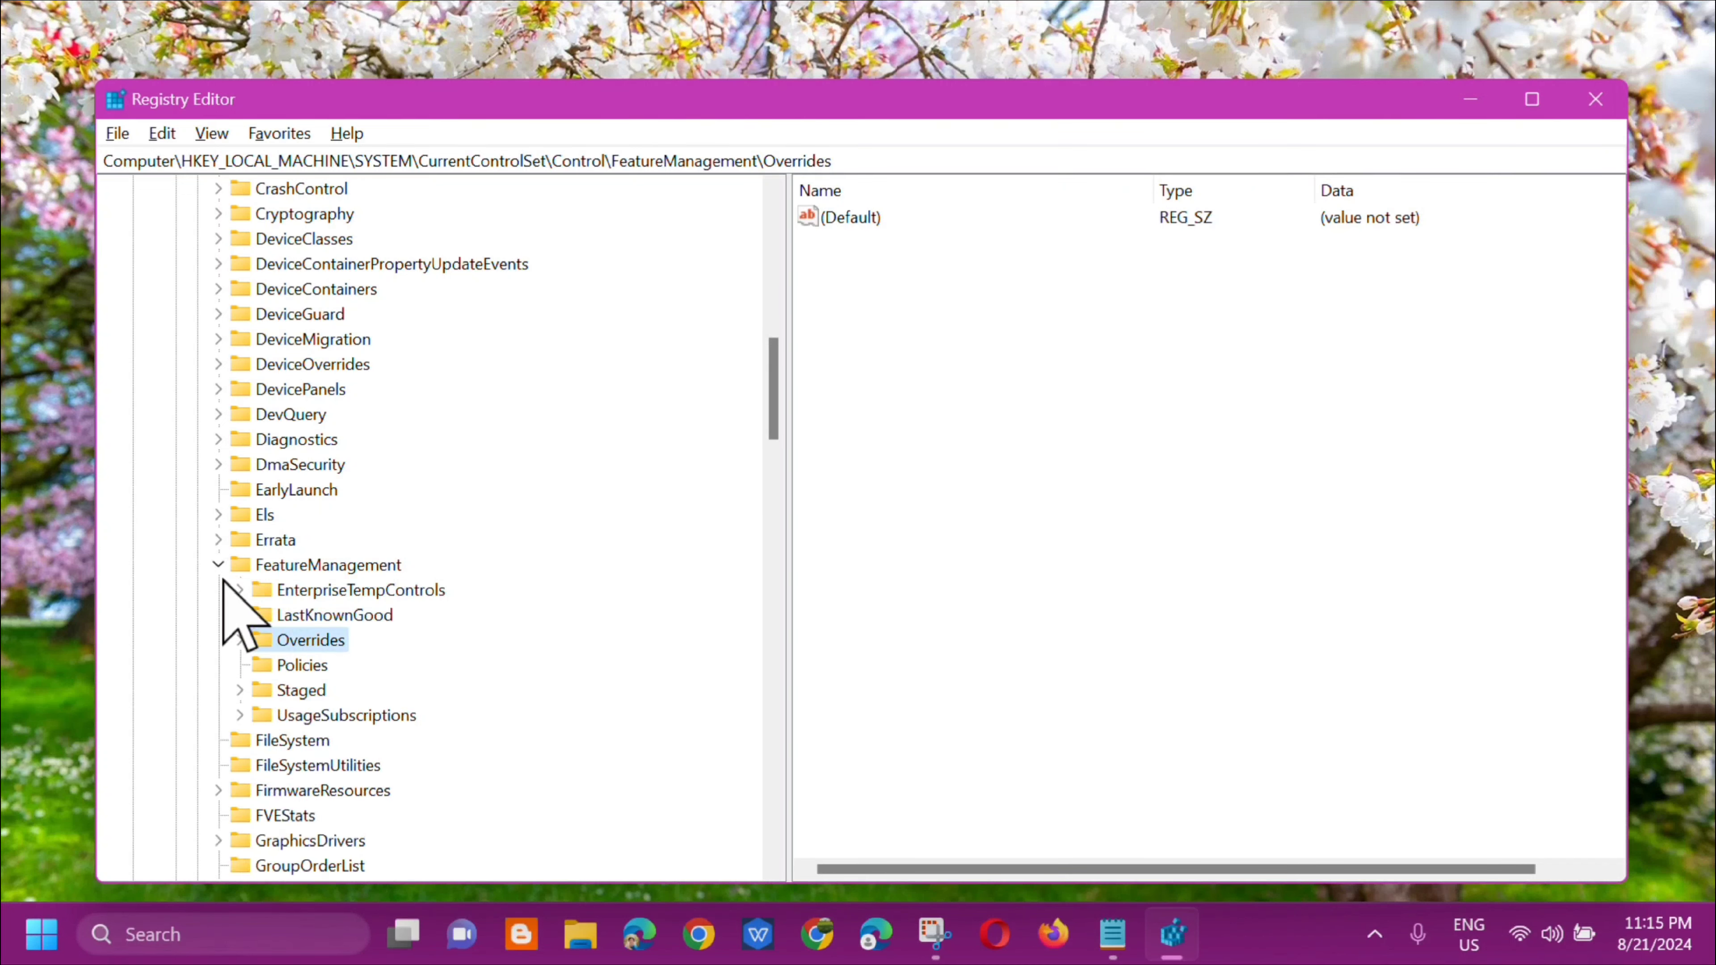
{"action": "left_click", "coordinate": [218, 565]}
{"action": "scroll", "coordinate": [211, 551], "scroll_direction": "up", "scroll_amount": 15}
{"action": "left_click", "coordinate": [201, 515]}
{"action": "left_click", "coordinate": [175, 489]}
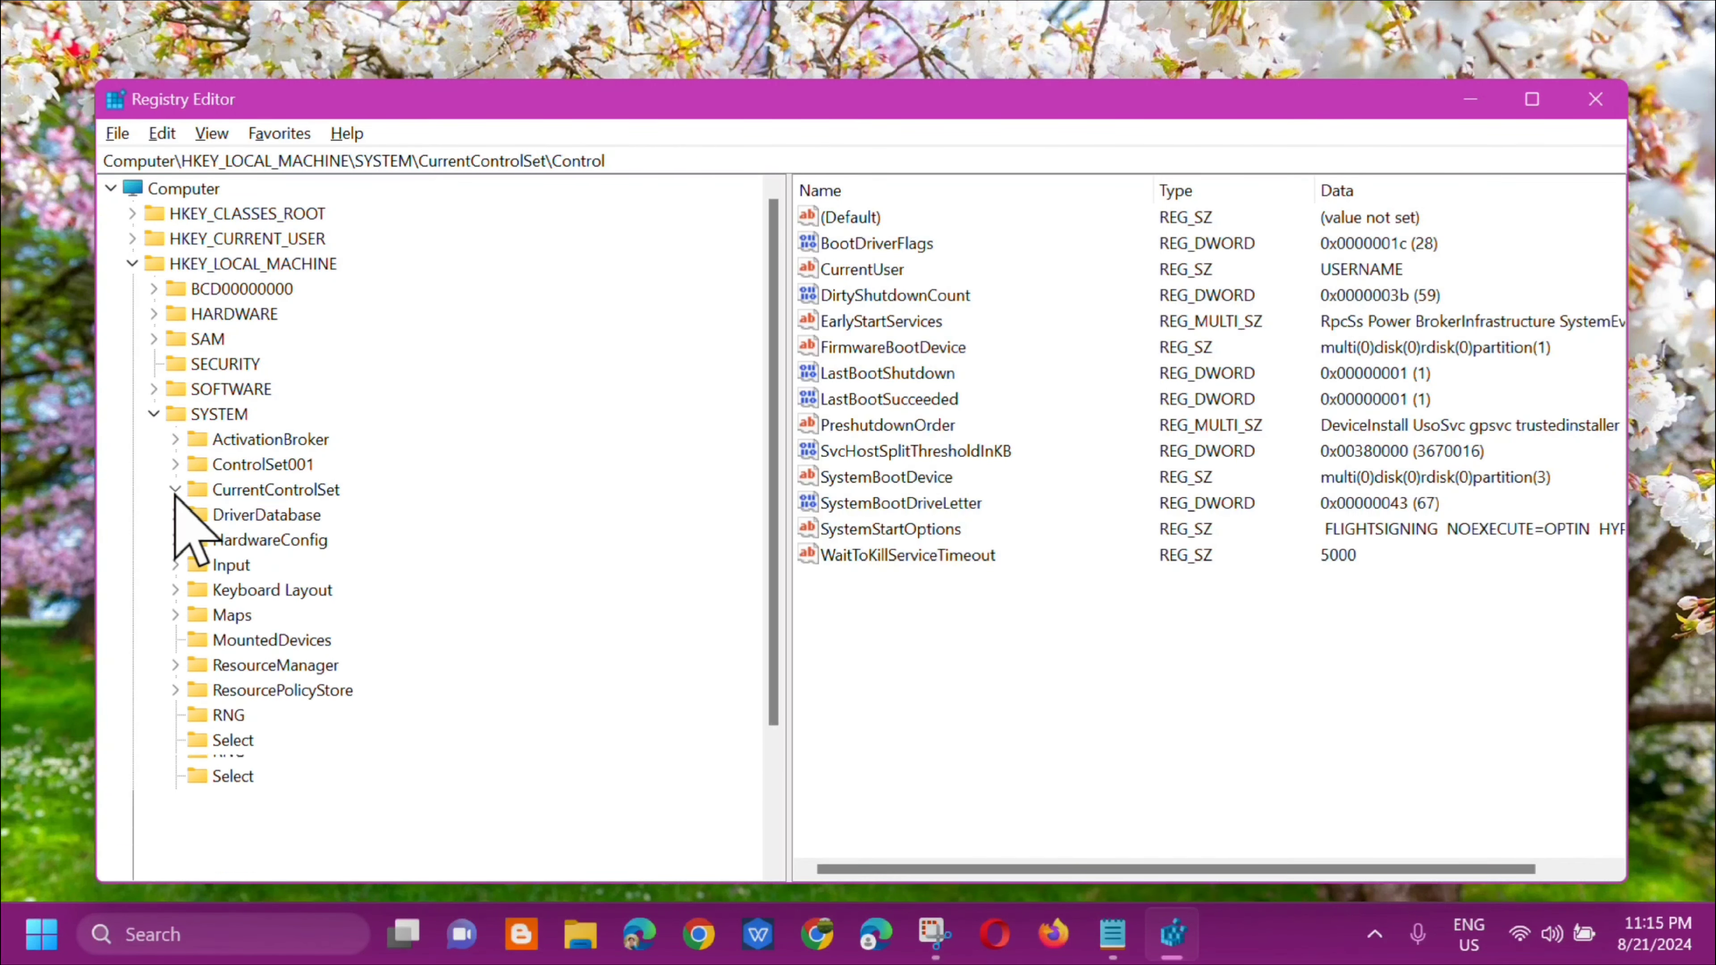
{"action": "left_click", "coordinate": [153, 414]}
{"action": "left_click", "coordinate": [132, 263]}
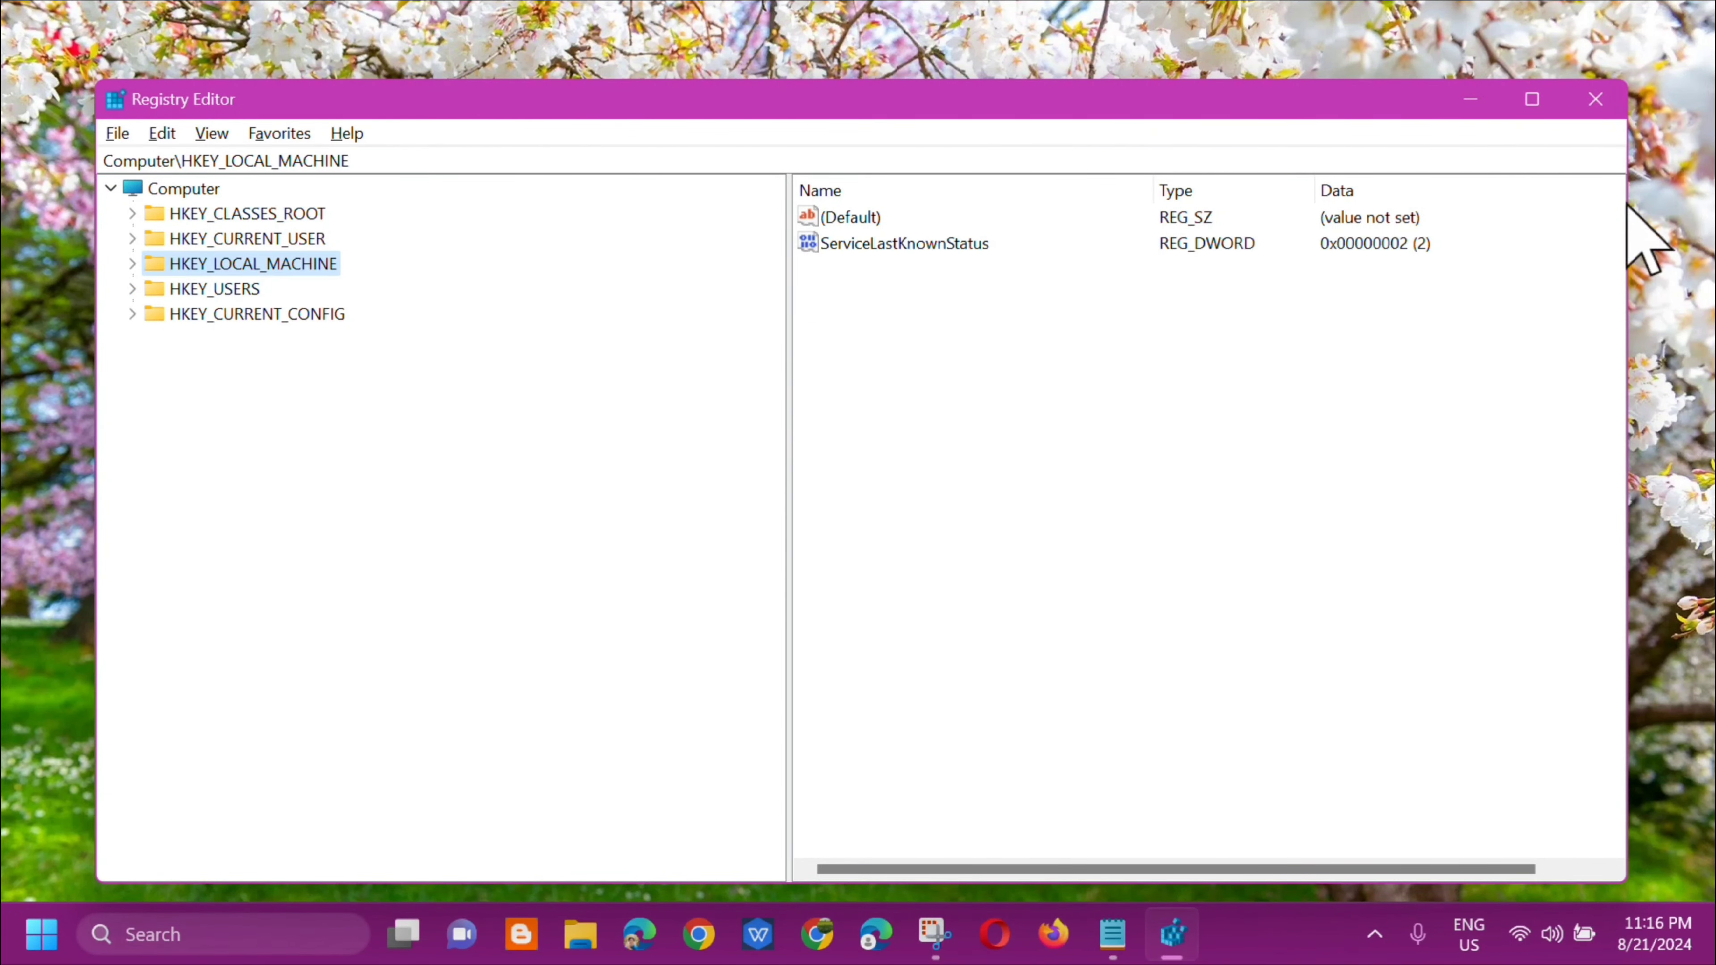
{"action": "left_click", "coordinate": [1596, 99]}
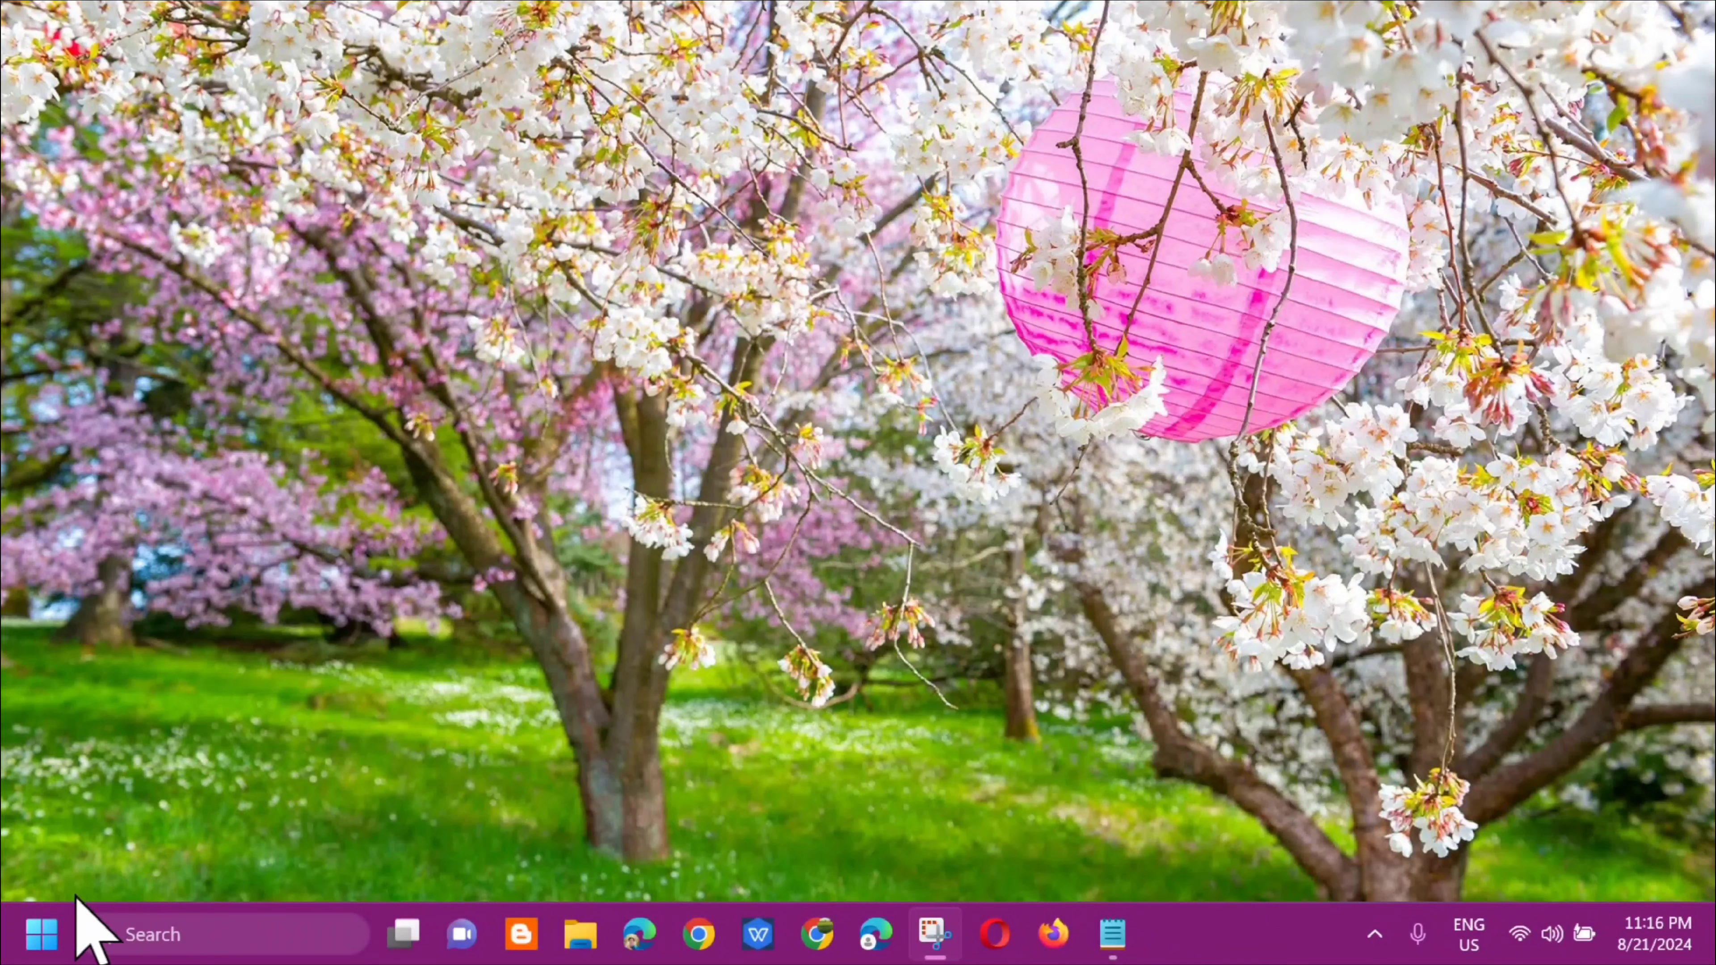
{"action": "left_click", "coordinate": [39, 934]}
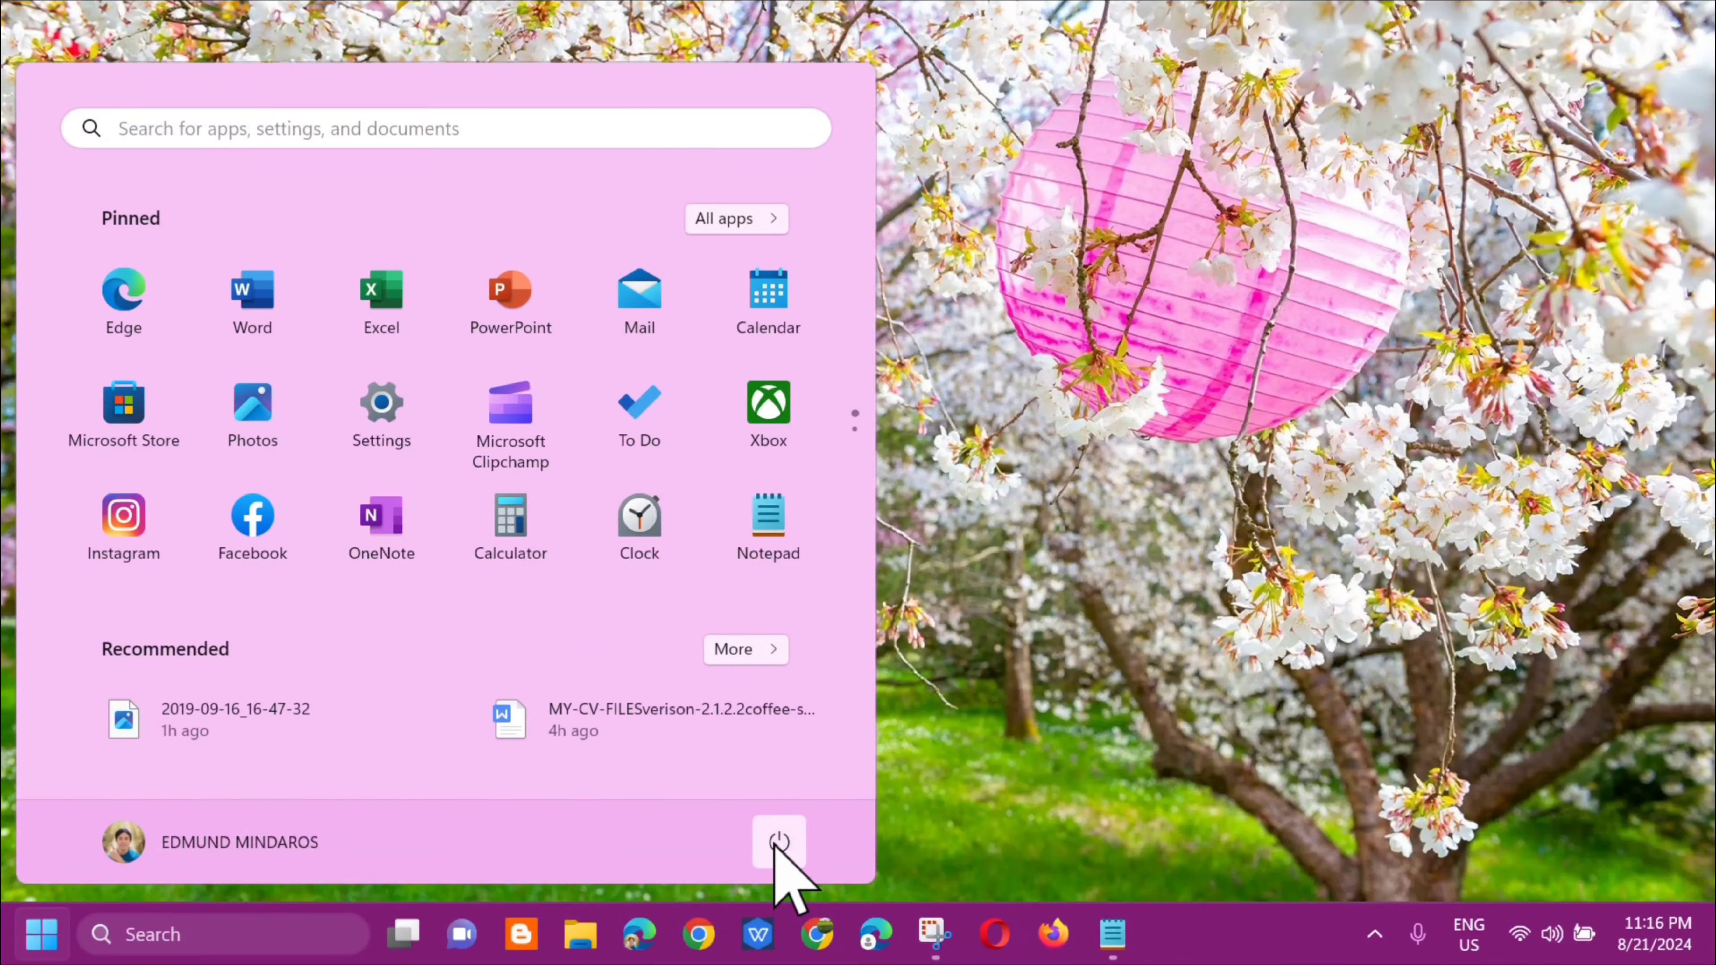
{"action": "left_click", "coordinate": [777, 843]}
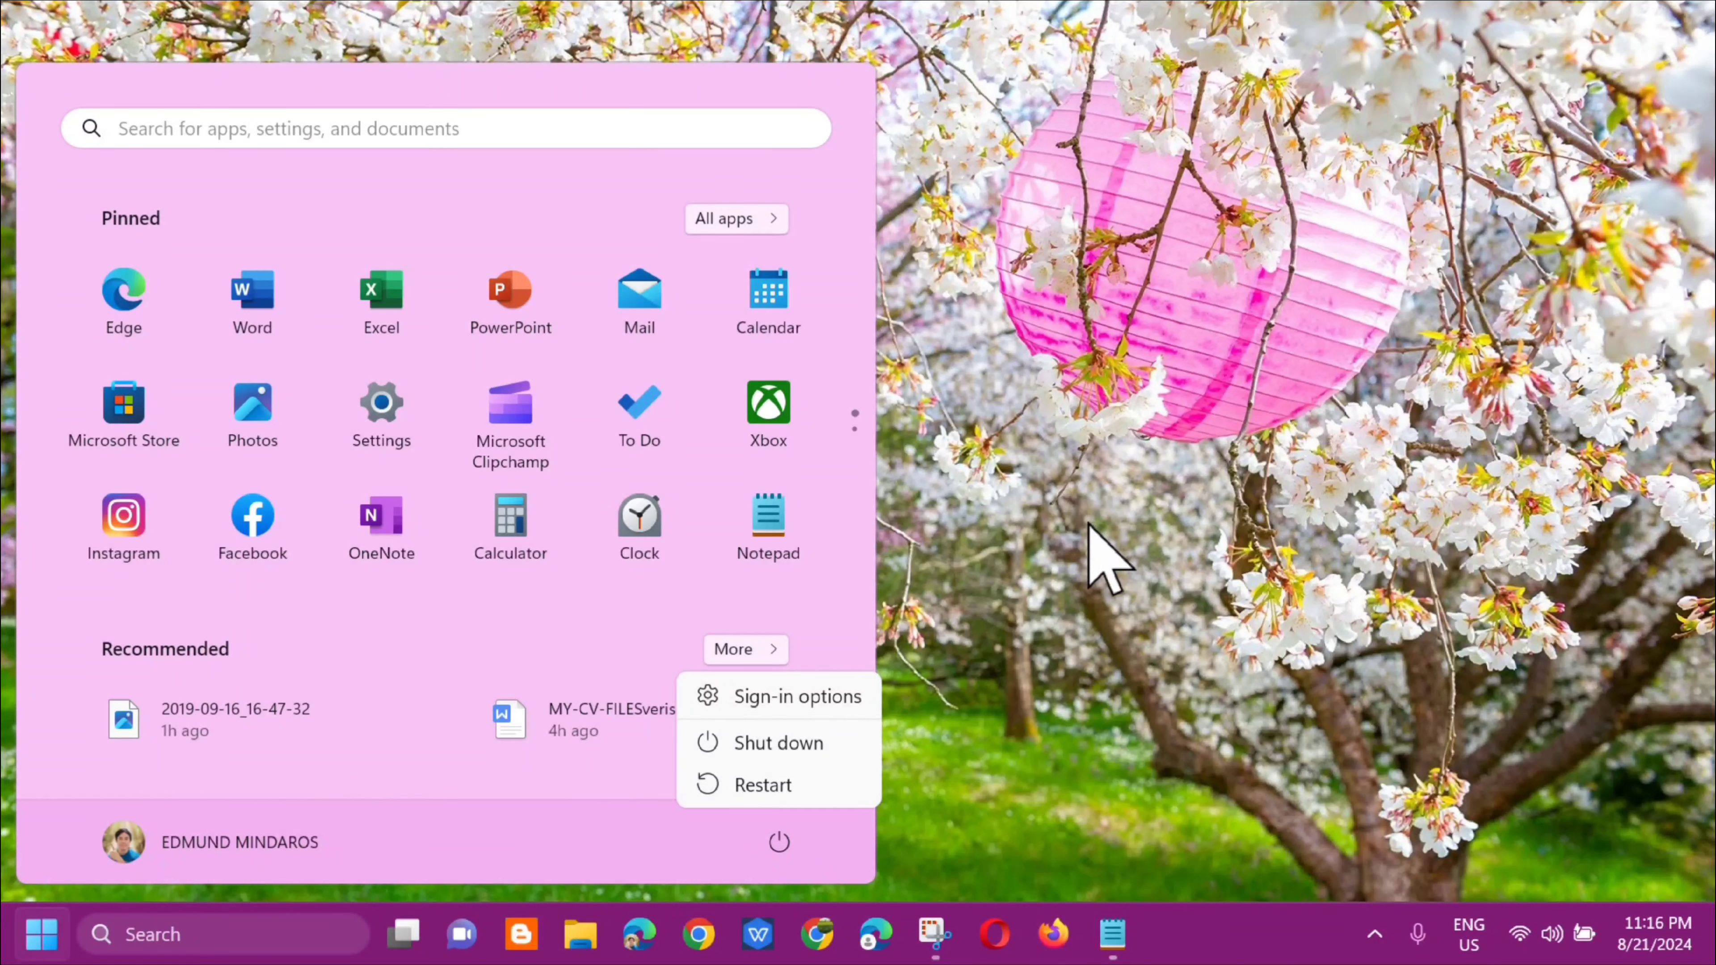
{"action": "left_click", "coordinate": [1082, 486]}
{"action": "left_click", "coordinate": [1064, 481]}
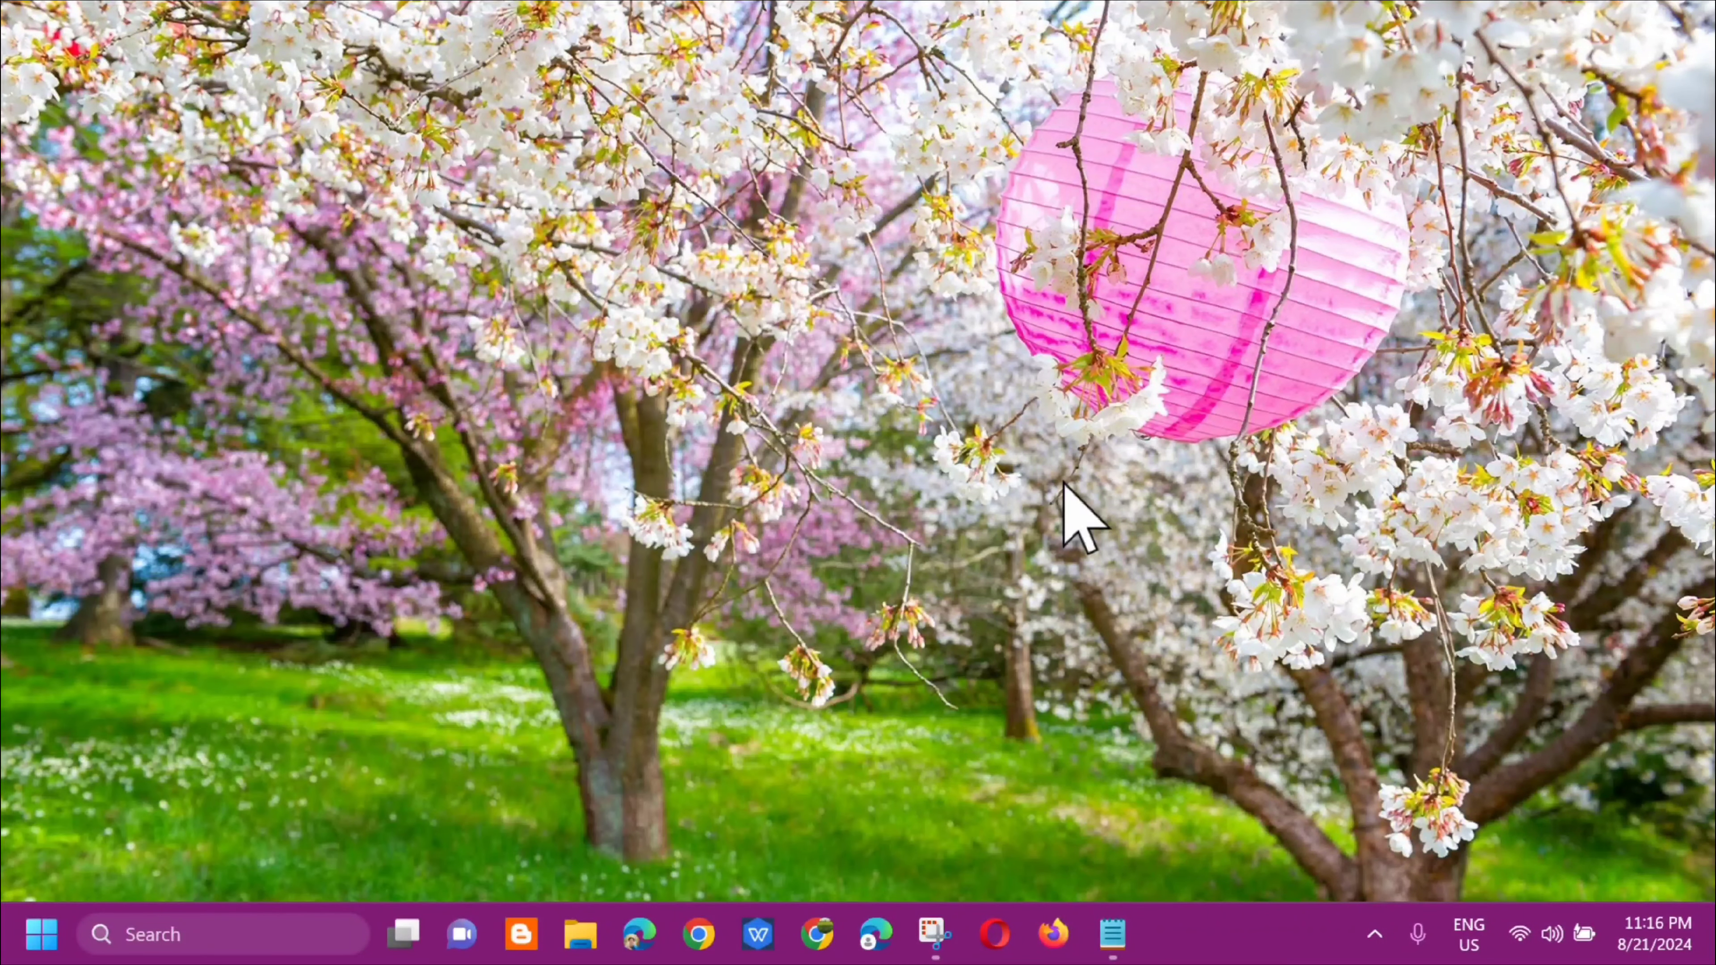